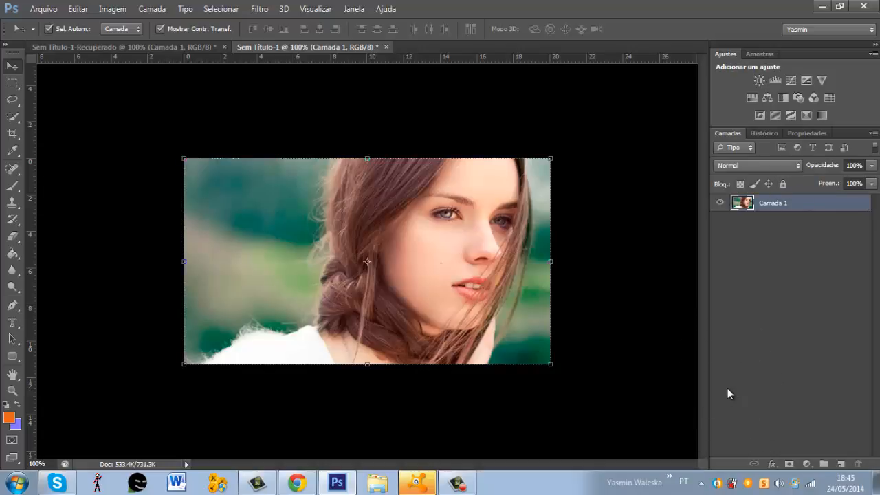
Step: Duplicate the Camada 1 layer and apply a Gaussian Blur with a radius of about 3 pixels to the copy
{"action": "key", "text": "ctrl+j"}
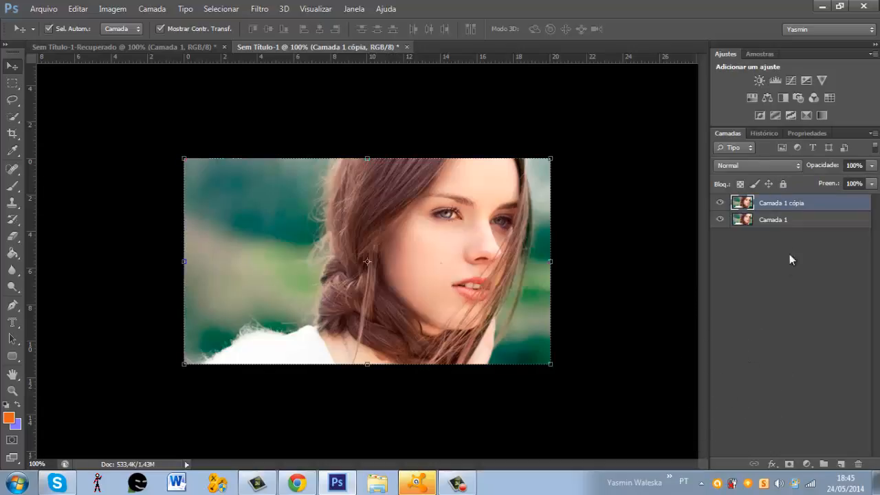
{"action": "left_click", "coordinate": [770, 166]}
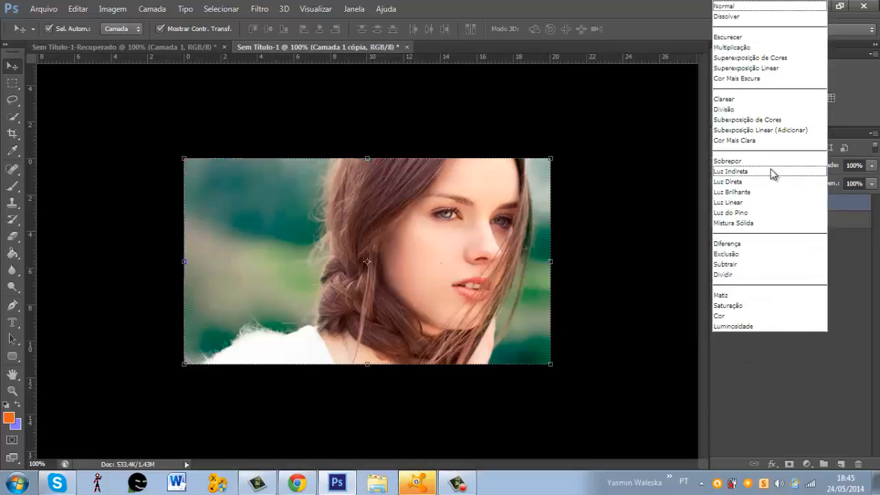
{"action": "left_click", "coordinate": [268, 8]}
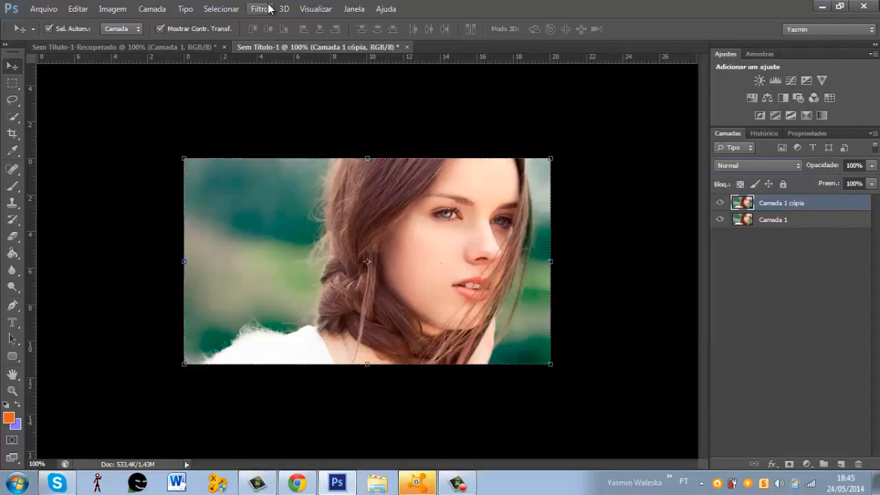
{"action": "mouse_move", "coordinate": [276, 150]}
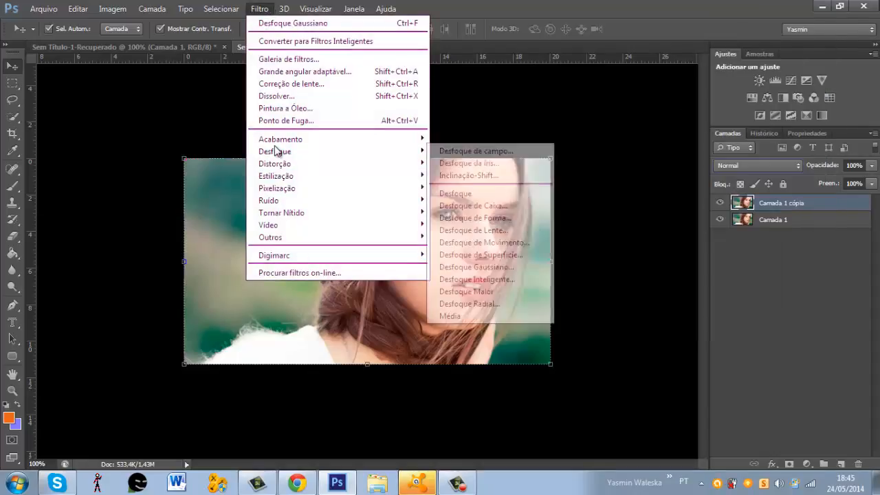
{"action": "left_click", "coordinate": [477, 268]}
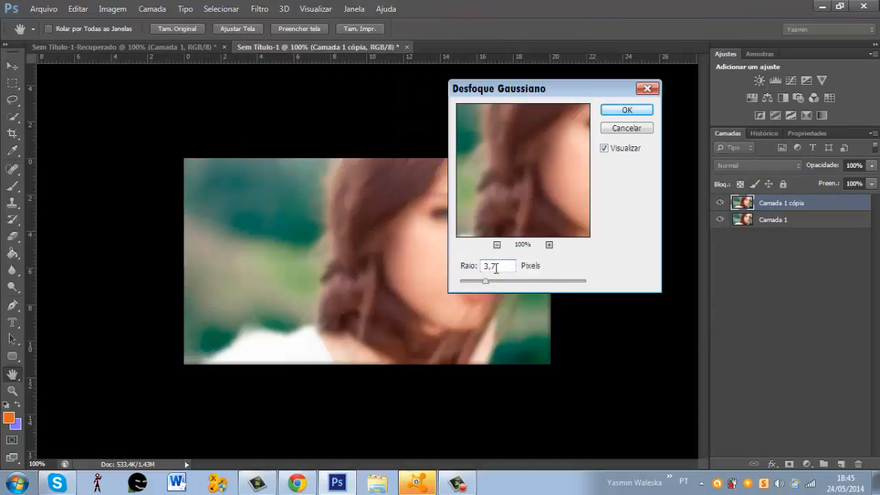
{"action": "key", "text": "BackSpace"}
{"action": "type", "text": "3"}
{"action": "key", "text": "Return"}
{"action": "key", "text": "v"}
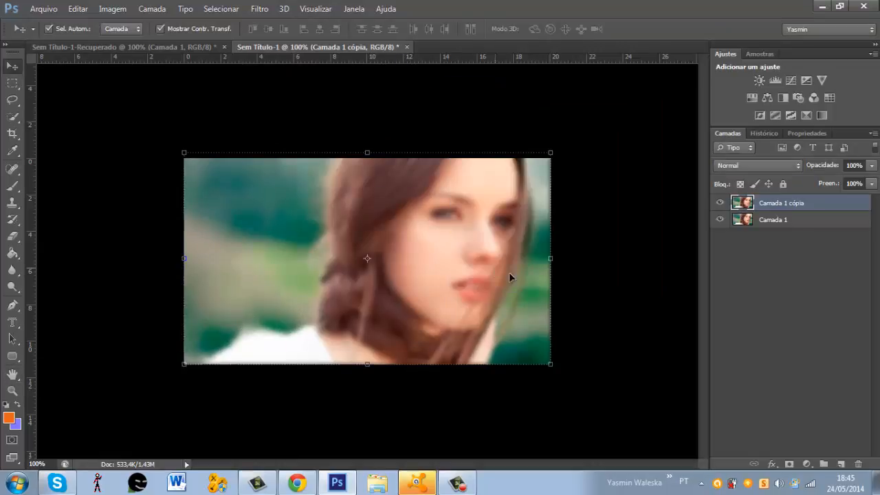
Step: Set the blurred copy's blend mode to Sobrepor and its opacity to 68%
{"action": "left_click", "coordinate": [760, 165]}
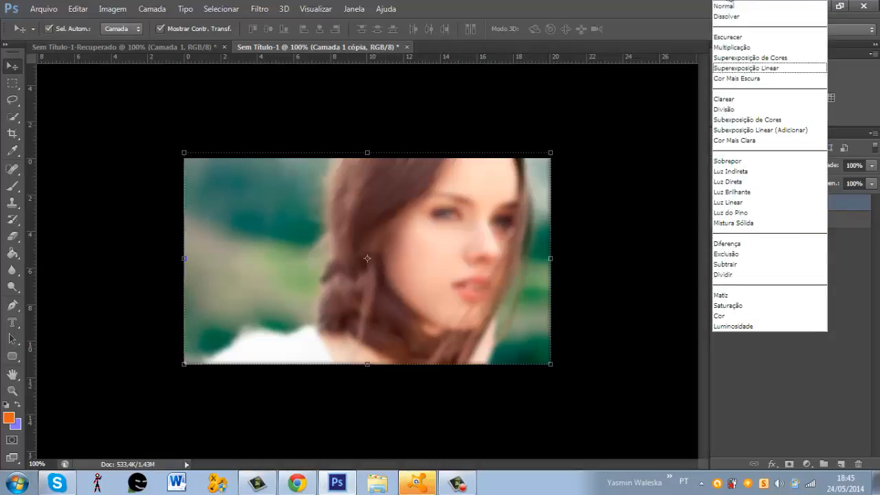
{"action": "left_click", "coordinate": [735, 7]}
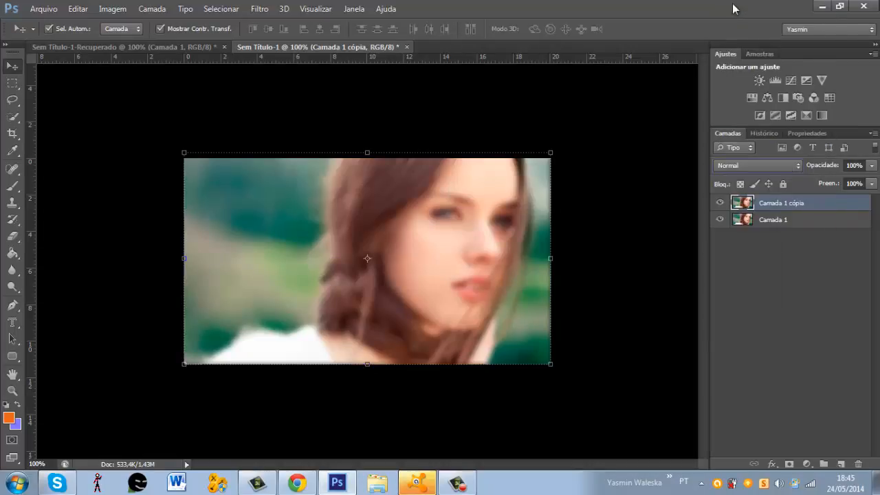
{"action": "left_click", "coordinate": [742, 167]}
{"action": "left_click", "coordinate": [735, 161]}
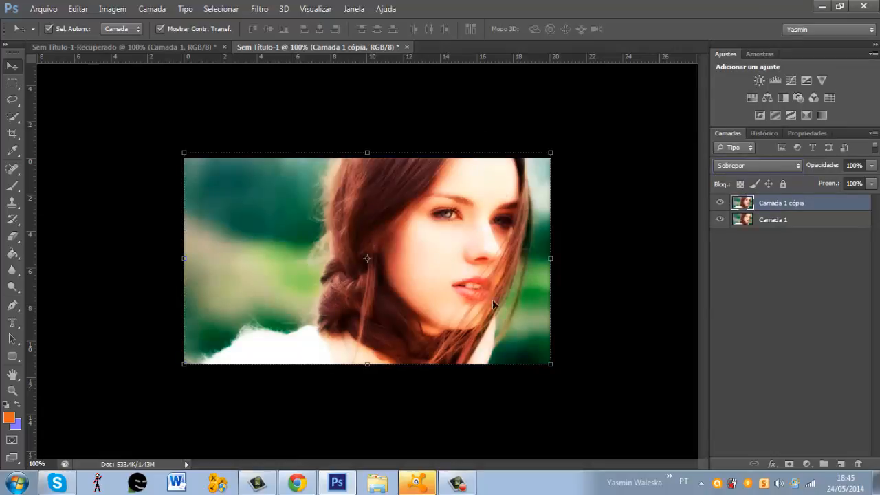
{"action": "left_click_drag", "start_coordinate": [873, 166], "coordinate": [874, 168]}
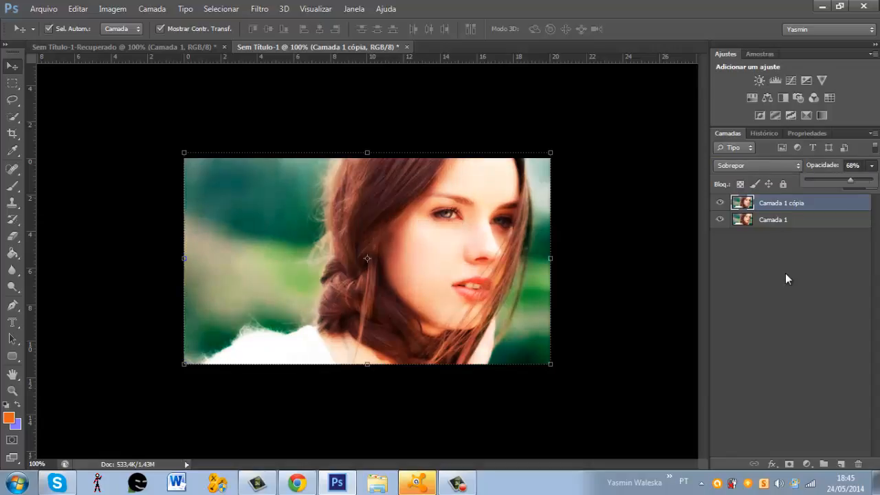
{"action": "left_click", "coordinate": [789, 279]}
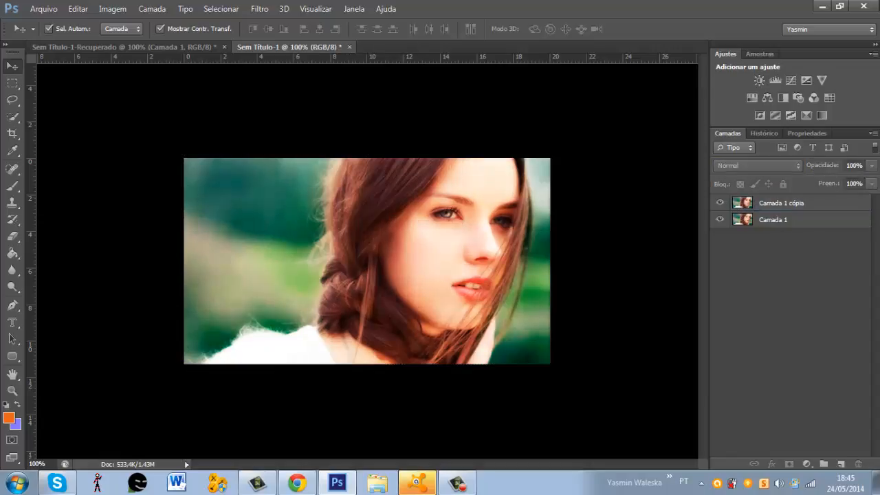
Step: Add a Curves adjustment above the blurred copy and raise the blue channel's black point to output 50
{"action": "left_click", "coordinate": [784, 208]}
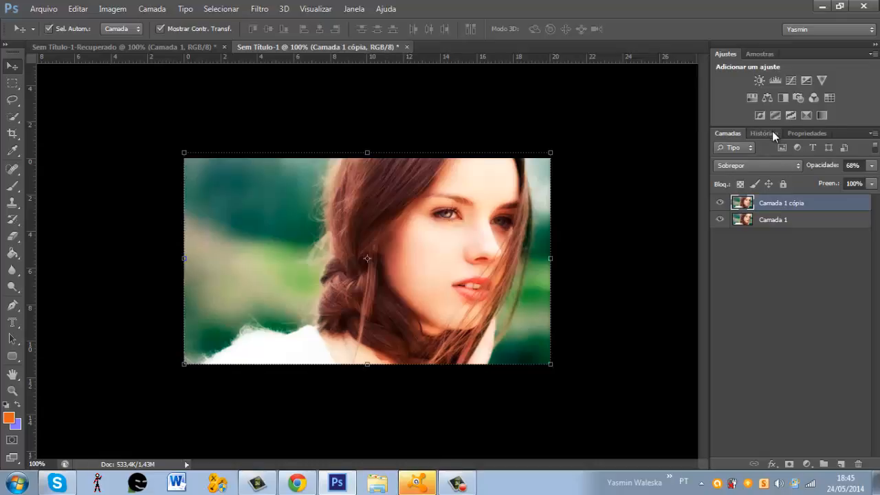
{"action": "left_click", "coordinate": [791, 80]}
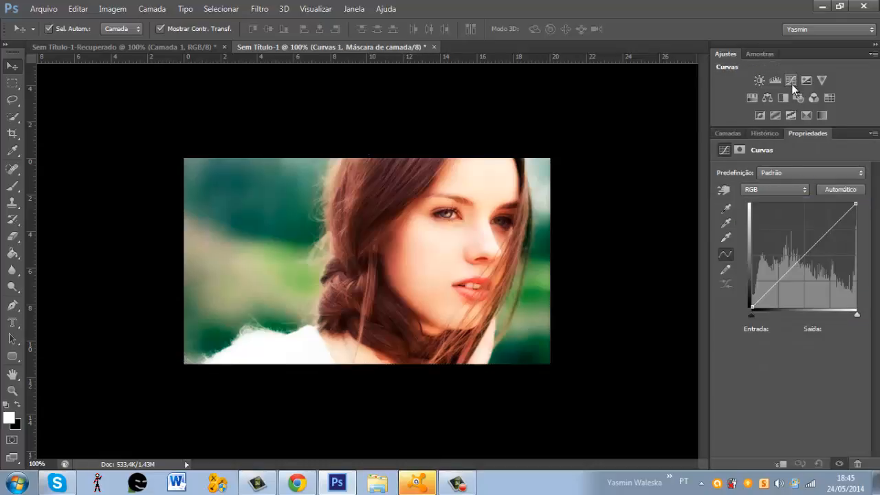
{"action": "left_click", "coordinate": [778, 191]}
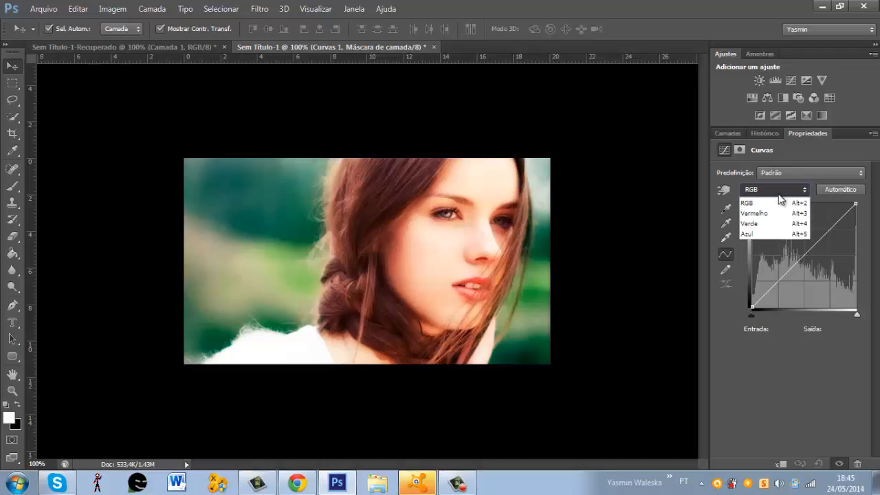
{"action": "left_click", "coordinate": [773, 235]}
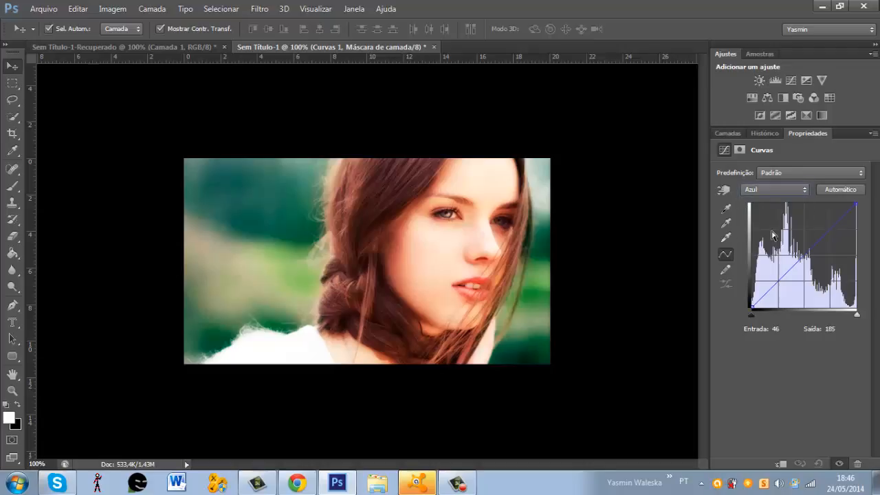
{"action": "left_click_drag", "start_coordinate": [751, 306], "coordinate": [752, 299]}
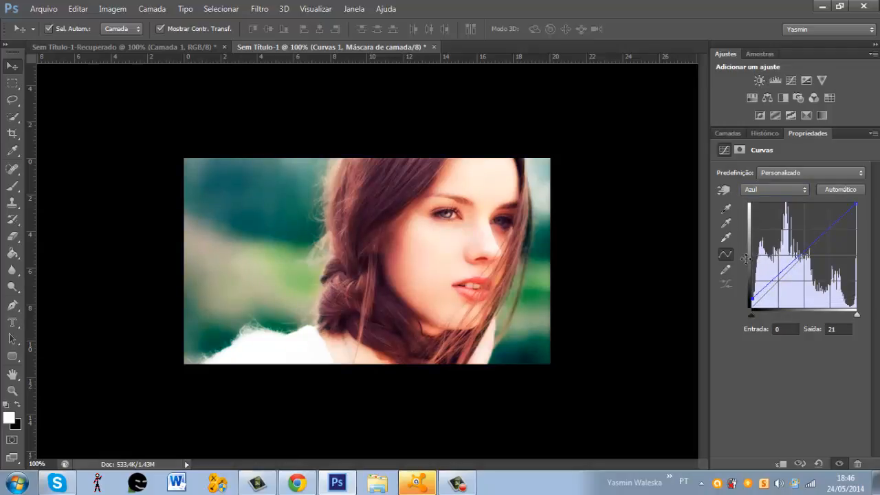
{"action": "mouse_move", "coordinate": [752, 300]}
{"action": "left_mouse_down"}
{"action": "mouse_move", "coordinate": [742, 217]}
{"action": "mouse_move", "coordinate": [748, 288]}
{"action": "left_mouse_up"}
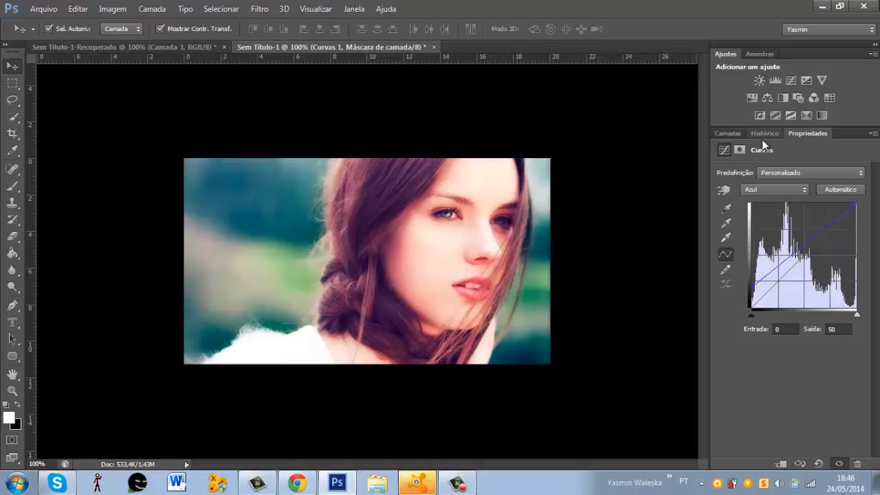
Step: Shape the green channel into a gentle S-curve, raising the highlights and lowering the shadows to input 56, output 40
{"action": "left_click", "coordinate": [762, 190]}
{"action": "left_click", "coordinate": [758, 225]}
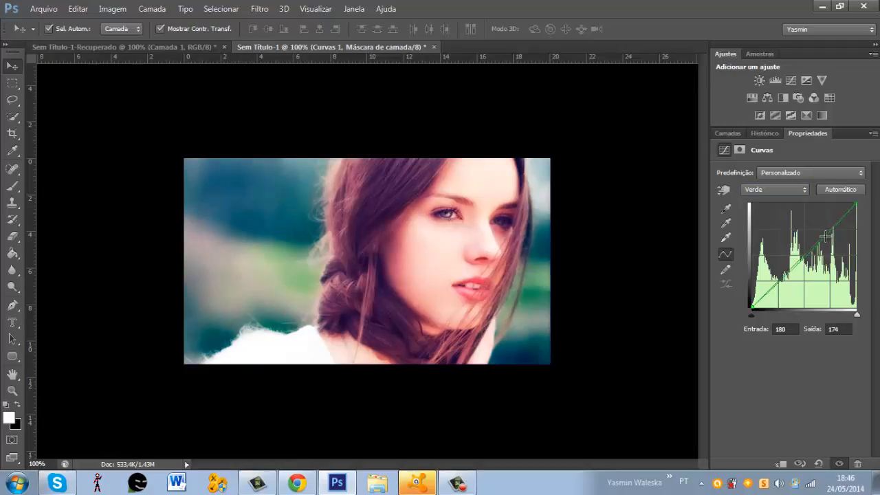
{"action": "left_click_drag", "start_coordinate": [825, 236], "coordinate": [822, 233]}
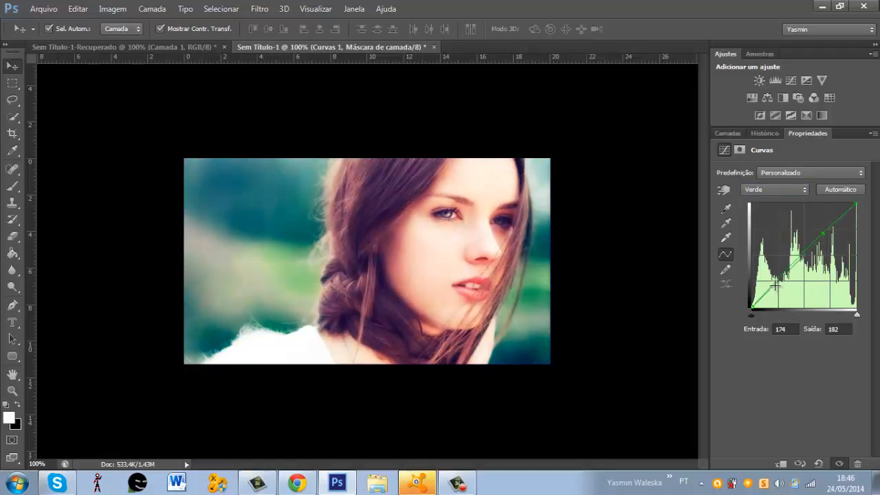
{"action": "mouse_move", "coordinate": [774, 282]}
{"action": "left_mouse_down"}
{"action": "mouse_move", "coordinate": [780, 297]}
{"action": "mouse_move", "coordinate": [774, 291]}
{"action": "left_mouse_up"}
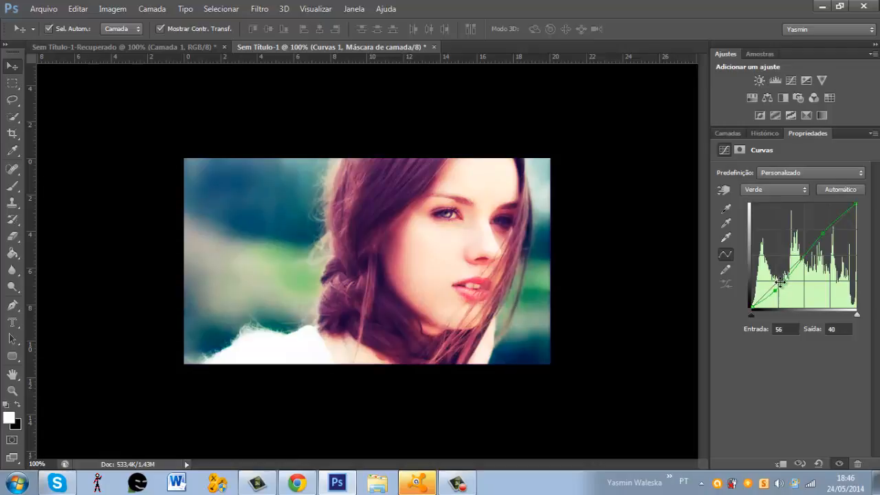
{"action": "left_click_drag", "start_coordinate": [824, 234], "coordinate": [822, 230]}
Step: Shape the red channel into an S-curve, raising the highlights to input 180, output 202 and lowering the shadows
{"action": "left_click", "coordinate": [770, 191]}
{"action": "left_click", "coordinate": [772, 218]}
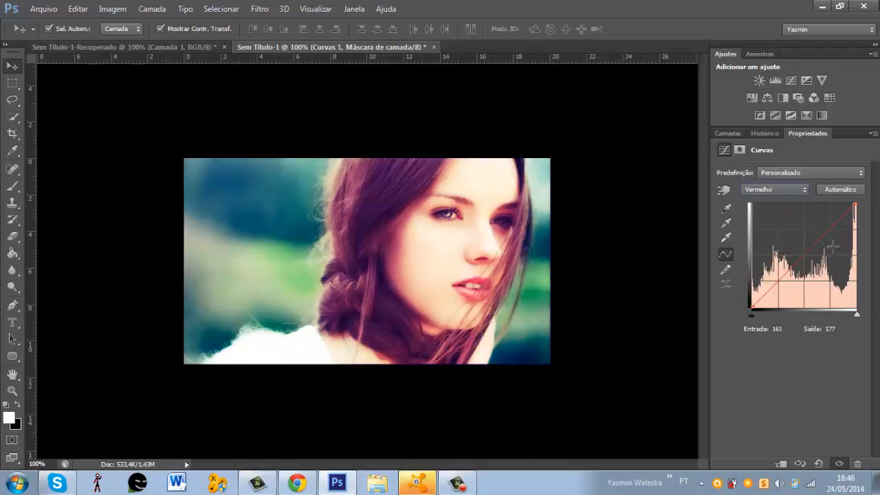
{"action": "left_click_drag", "start_coordinate": [828, 235], "coordinate": [825, 226]}
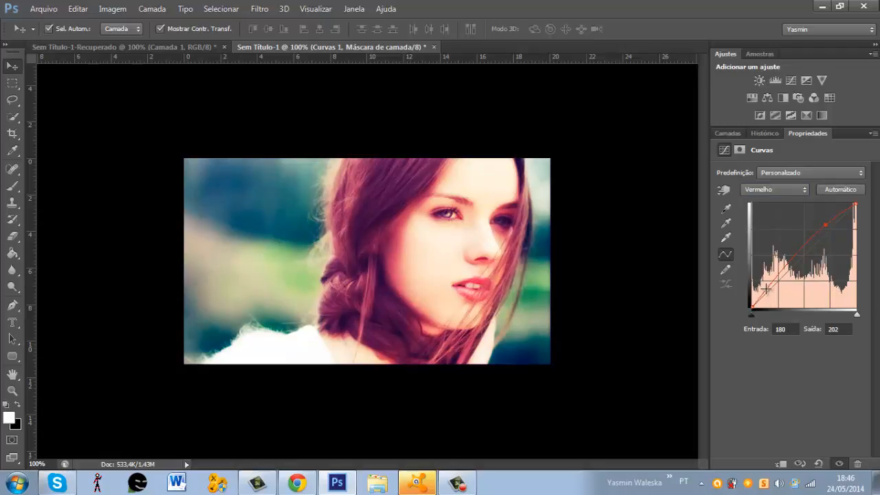
{"action": "left_click_drag", "start_coordinate": [782, 273], "coordinate": [776, 295]}
{"action": "left_click", "coordinate": [727, 134]}
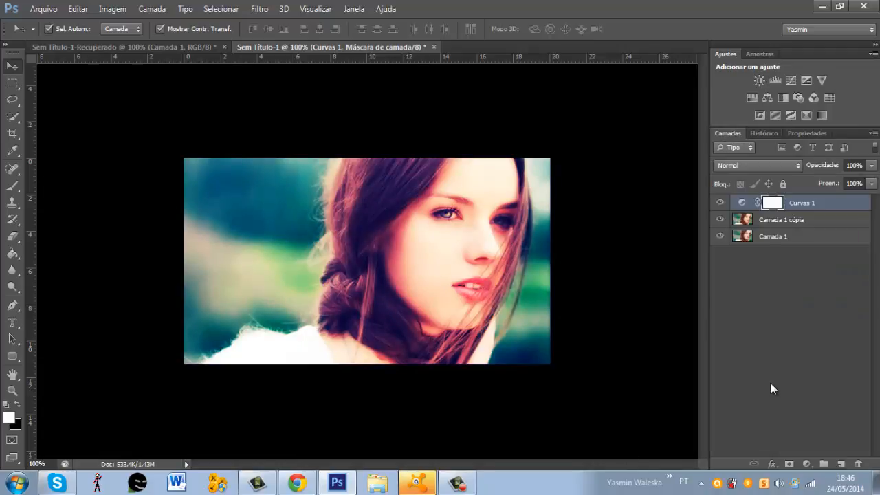
Step: Add a Gradient Map adjustment above the Curves layer and apply the Preto, Branco gradient preset
{"action": "left_click", "coordinate": [807, 464]}
{"action": "left_click", "coordinate": [808, 440]}
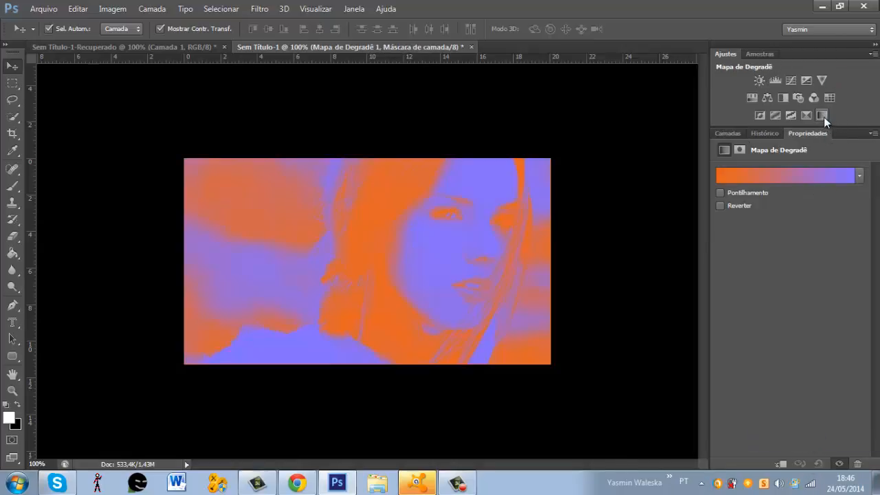
{"action": "left_click", "coordinate": [807, 186]}
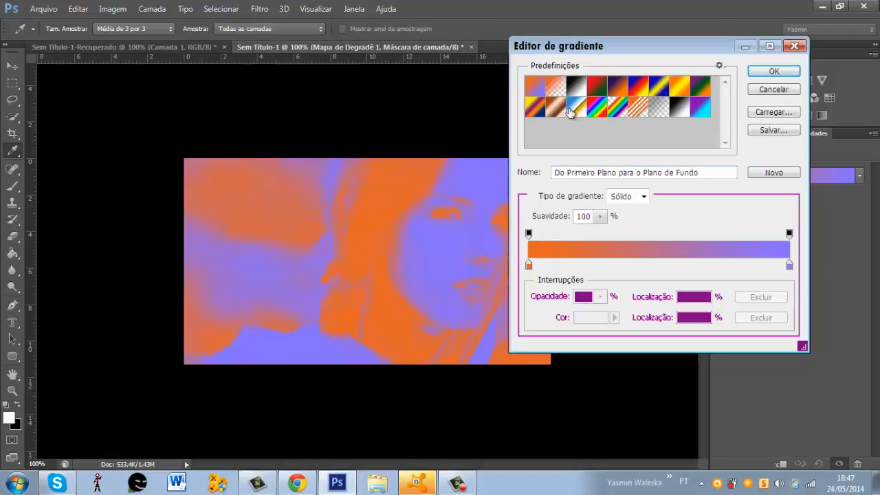
{"action": "left_click", "coordinate": [583, 86]}
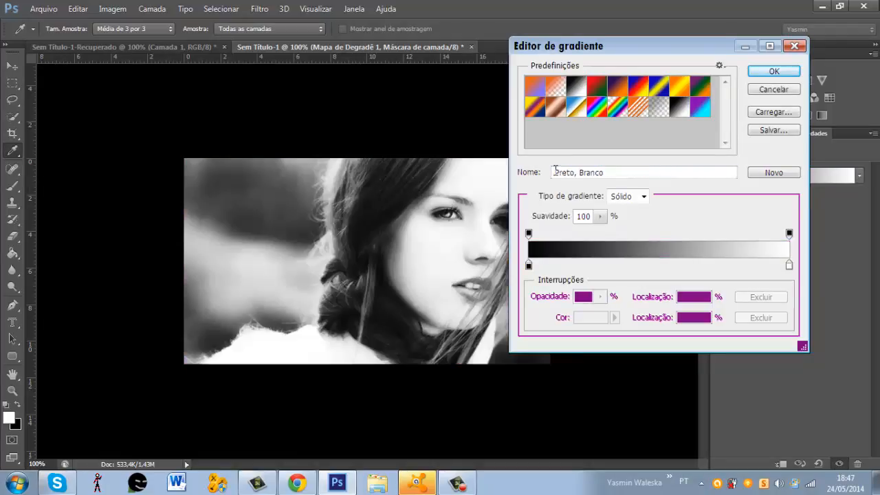
Step: Change the gradient's black colour stop at 0% to the pinkish red ed0f42
{"action": "left_click", "coordinate": [528, 265]}
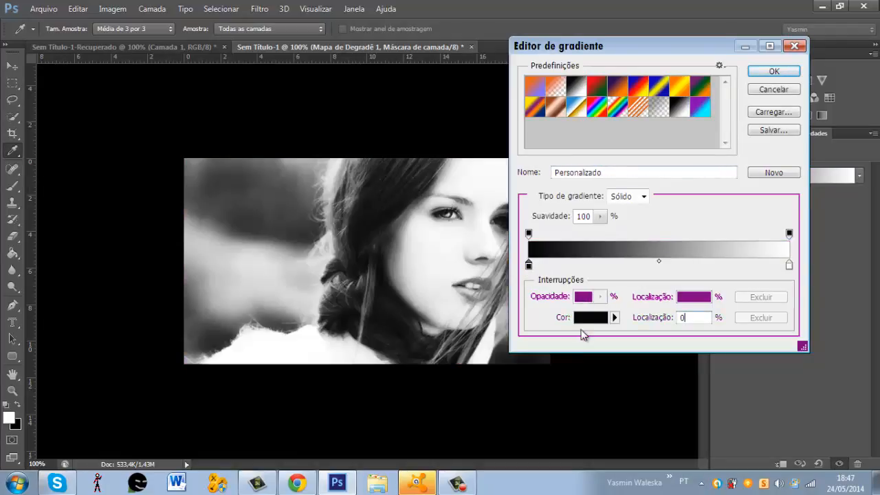
{"action": "left_click", "coordinate": [580, 322]}
{"action": "left_click_drag", "start_coordinate": [548, 181], "coordinate": [560, 141]}
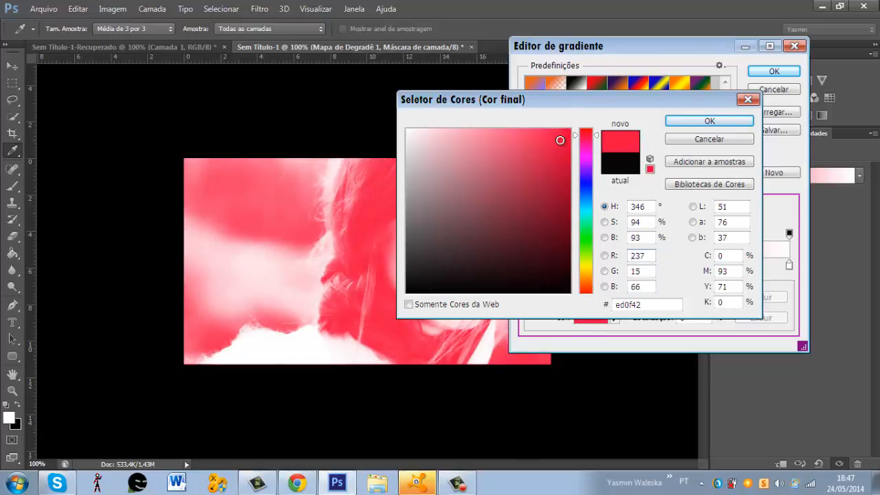
{"action": "left_click", "coordinate": [709, 121]}
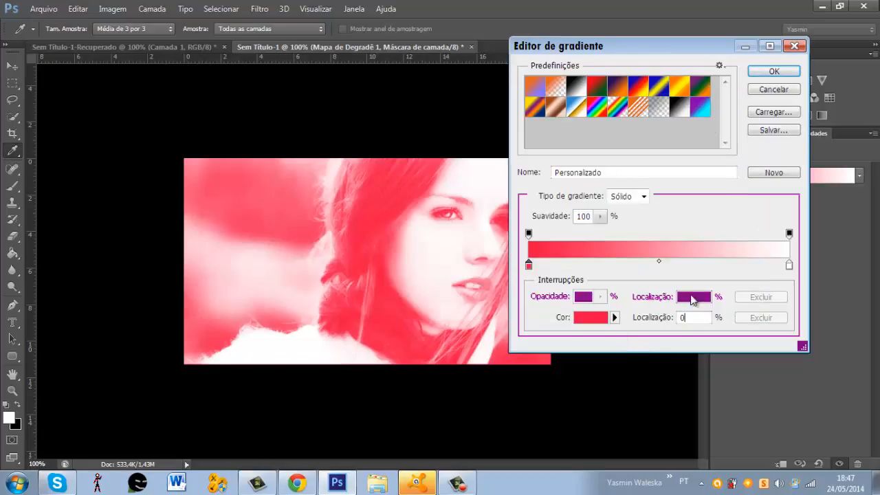
Step: Change the gradient's white colour stop at 100% to the bright yellow fff600
{"action": "left_click", "coordinate": [789, 267]}
{"action": "left_click", "coordinate": [594, 323]}
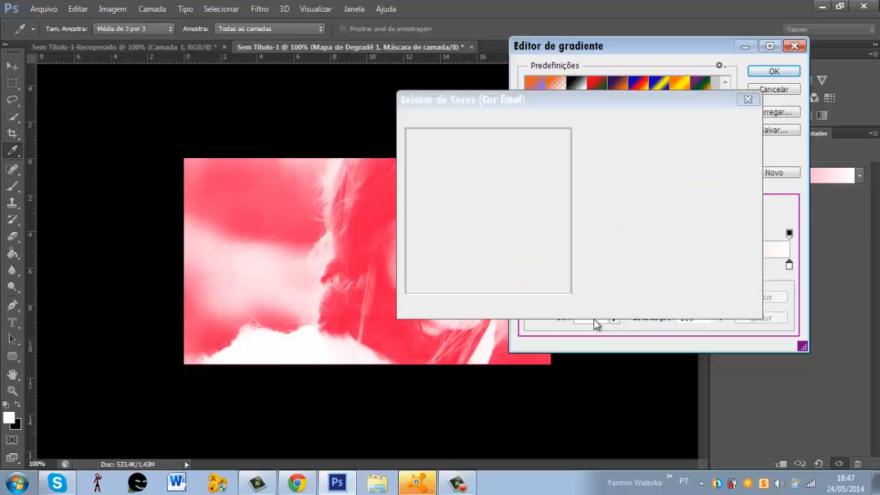
{"action": "left_click", "coordinate": [589, 271]}
{"action": "left_click_drag", "start_coordinate": [589, 270], "coordinate": [590, 263]}
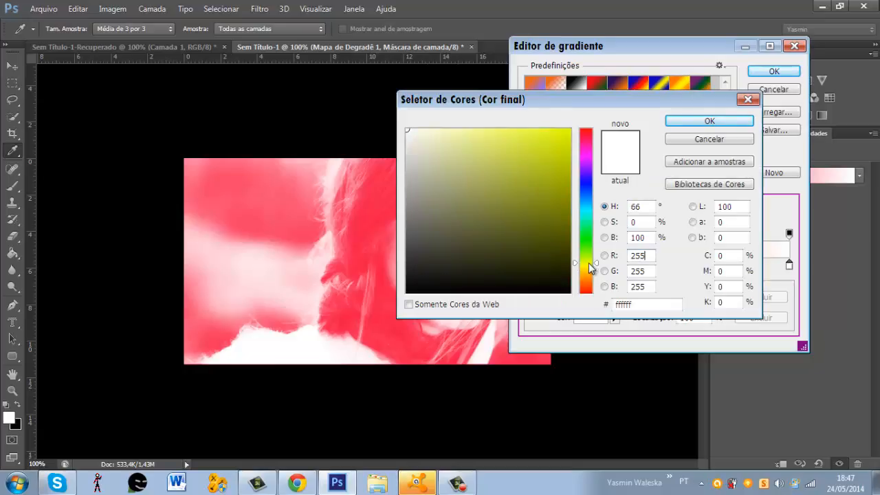
{"action": "left_click", "coordinate": [547, 163]}
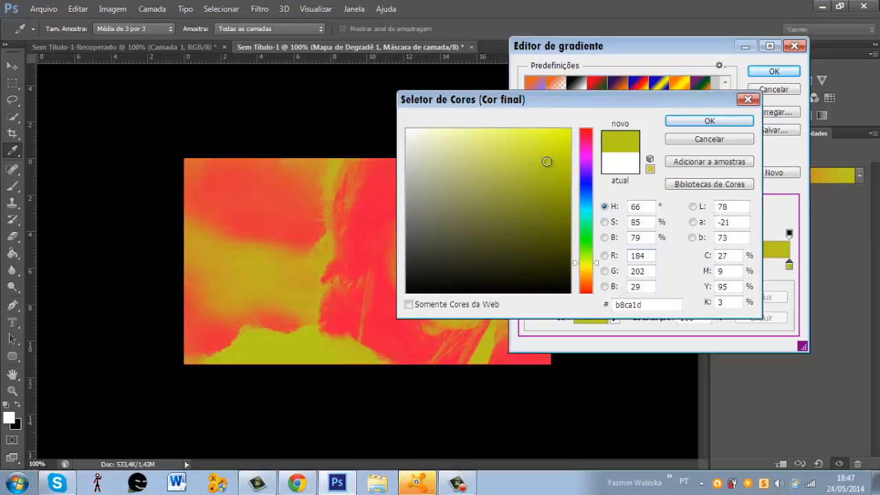
{"action": "mouse_move", "coordinate": [546, 163]}
{"action": "left_mouse_down"}
{"action": "mouse_move", "coordinate": [542, 130]}
{"action": "mouse_move", "coordinate": [578, 107]}
{"action": "left_mouse_up"}
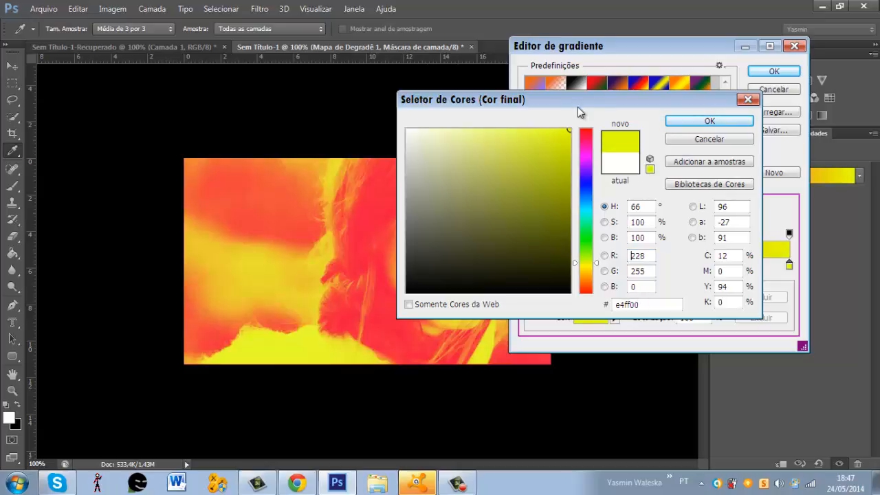
{"action": "left_click", "coordinate": [589, 267]}
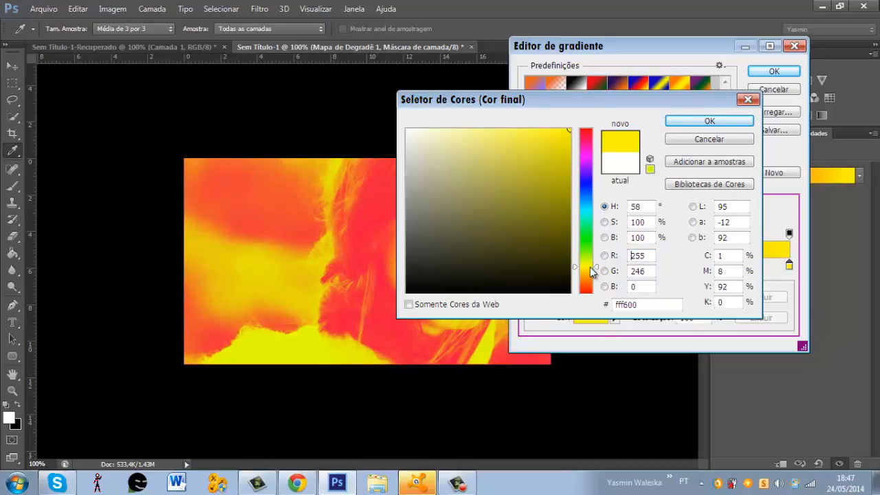
{"action": "left_click", "coordinate": [690, 122]}
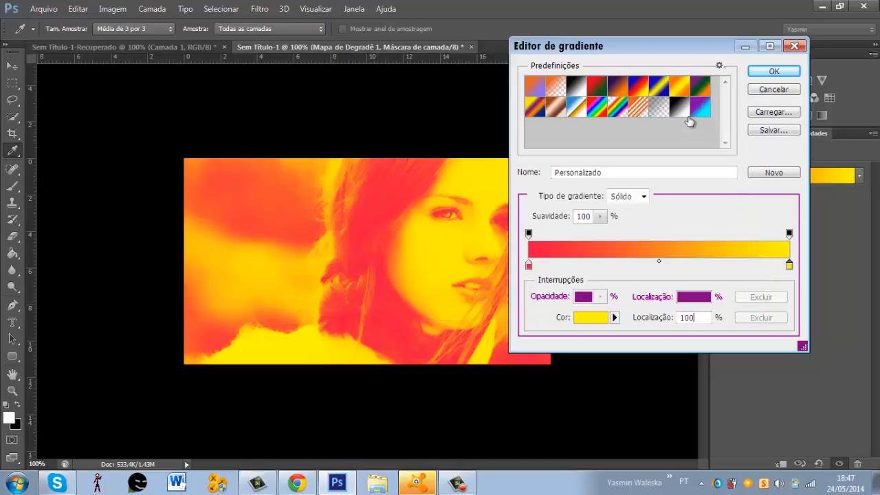
Step: Accept the red-to-yellow gradient, lower the Gradient Map layer's opacity to 48%, and compare the photo with the Sem Título-1-Recuperado document
{"action": "left_click", "coordinate": [774, 71]}
{"action": "left_click", "coordinate": [736, 133]}
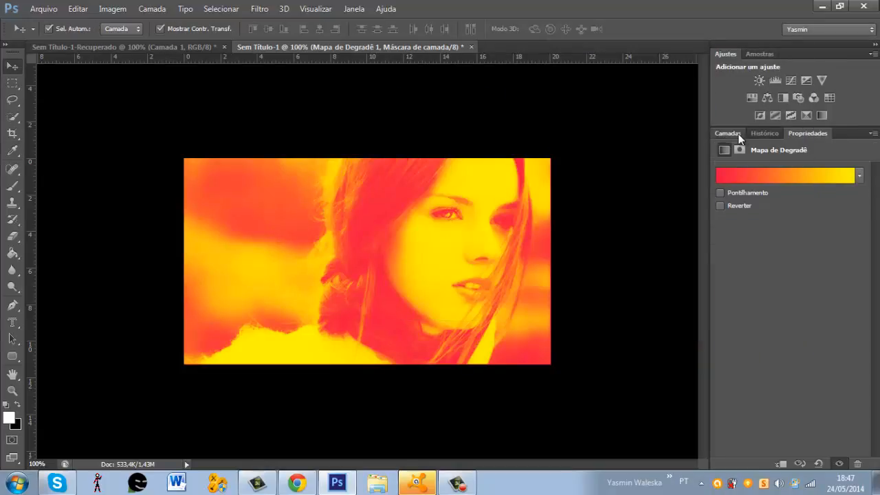
{"action": "left_click", "coordinate": [871, 183]}
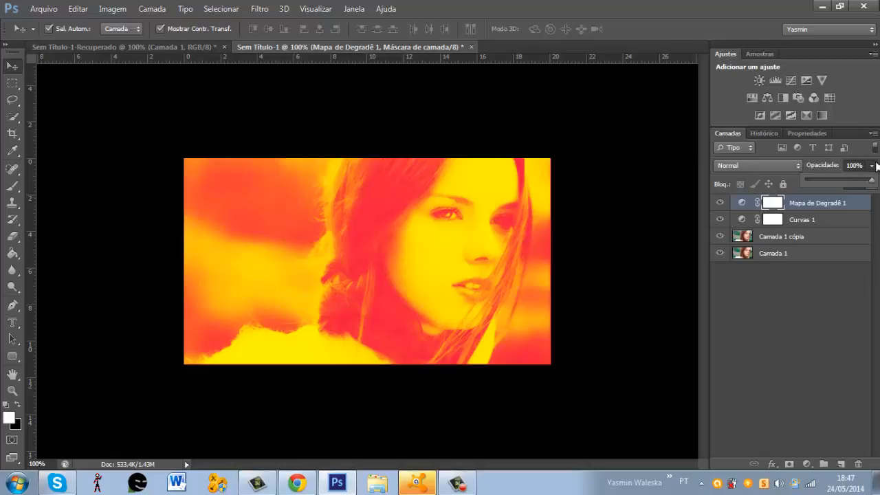
{"action": "left_click_drag", "start_coordinate": [867, 184], "coordinate": [867, 183]}
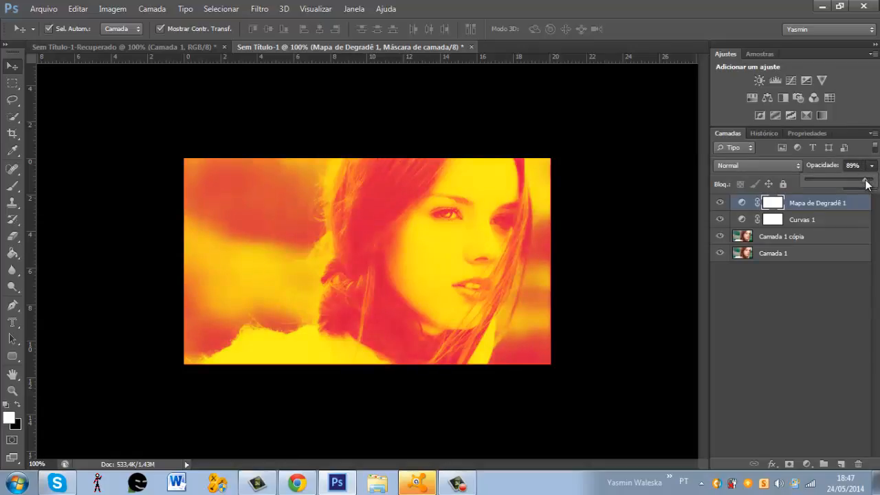
{"action": "left_click_drag", "start_coordinate": [867, 183], "coordinate": [866, 183]}
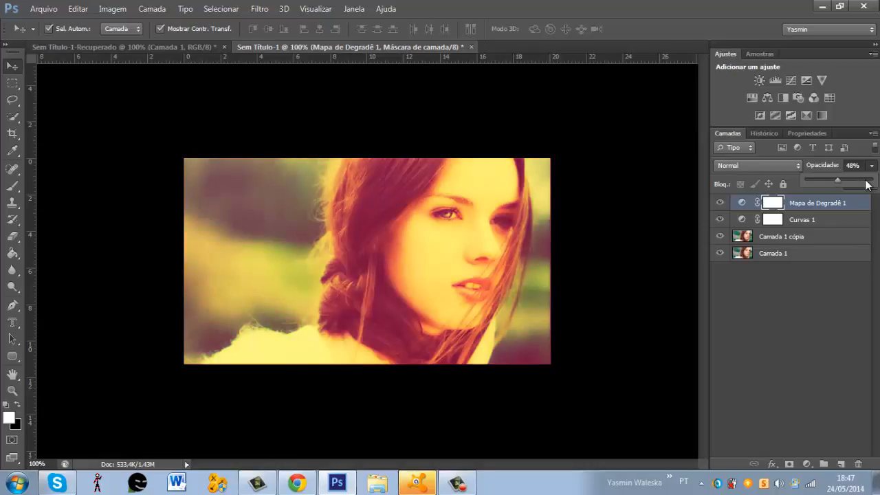
{"action": "left_click", "coordinate": [190, 47]}
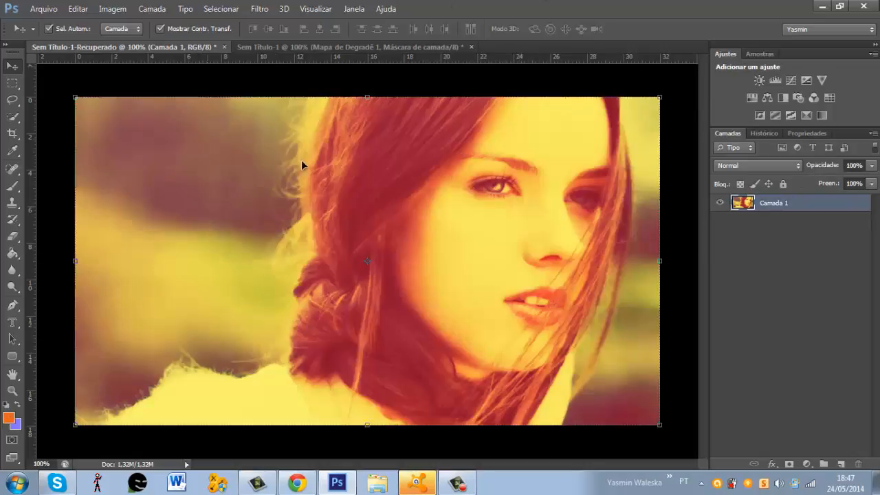
{"action": "left_click", "coordinate": [405, 44]}
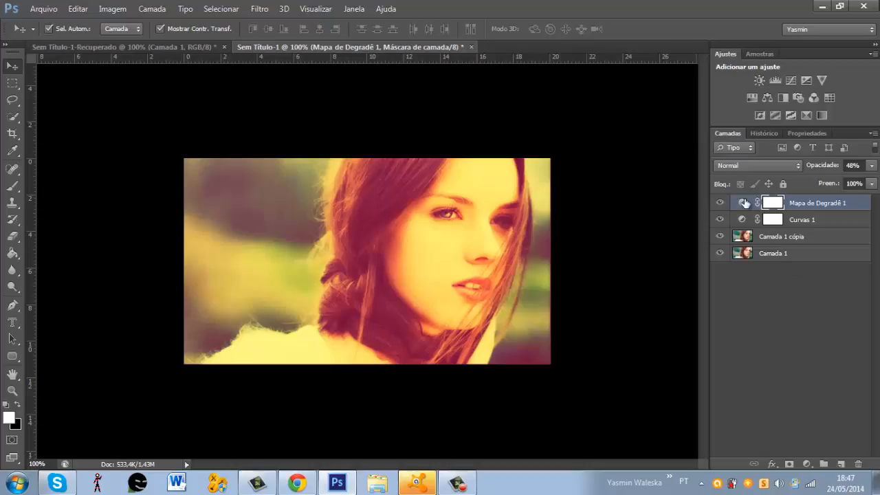
Step: Merge all visible layers of the toned portrait into a single layer
{"action": "left_click", "coordinate": [819, 254]}
{"action": "right_click", "coordinate": [819, 254]}
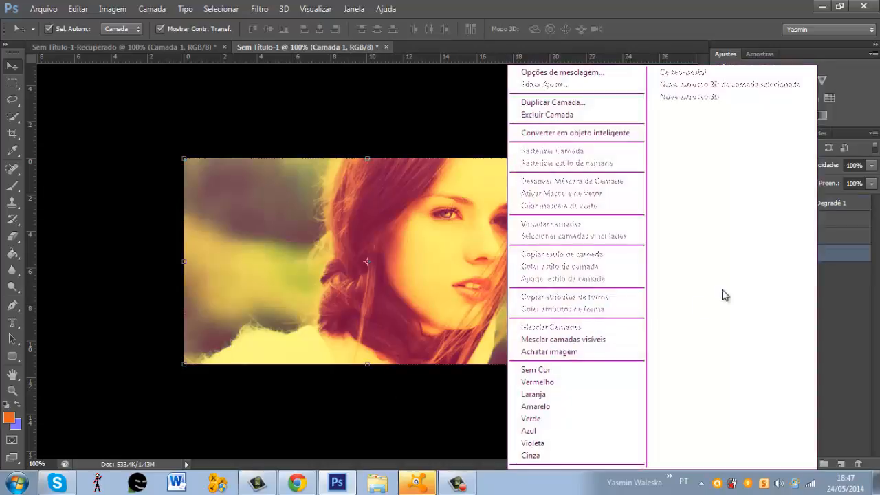
{"action": "left_click", "coordinate": [626, 340]}
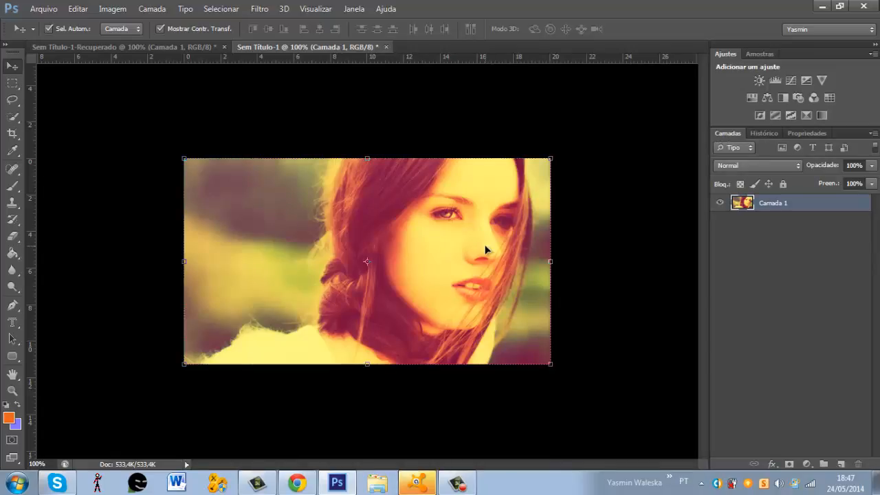
Step: Revert the document to its first Mover history state and return to the layer list
{"action": "left_click", "coordinate": [762, 133]}
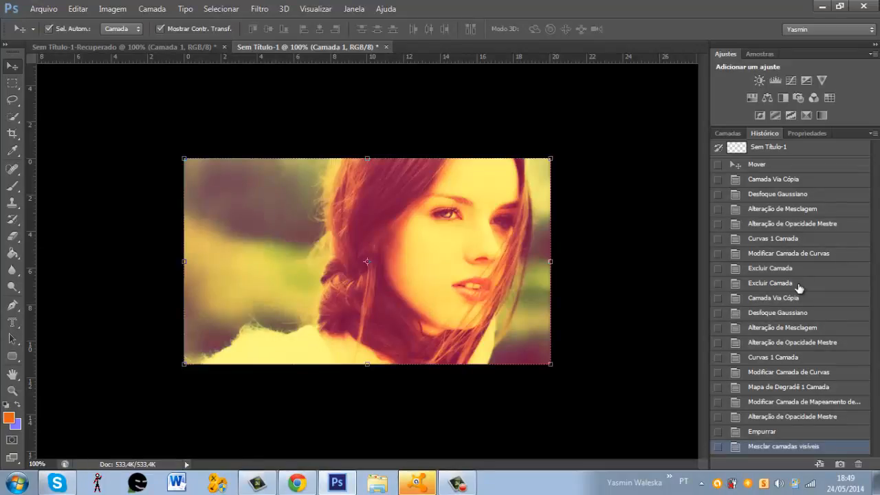
{"action": "left_click", "coordinate": [722, 134]}
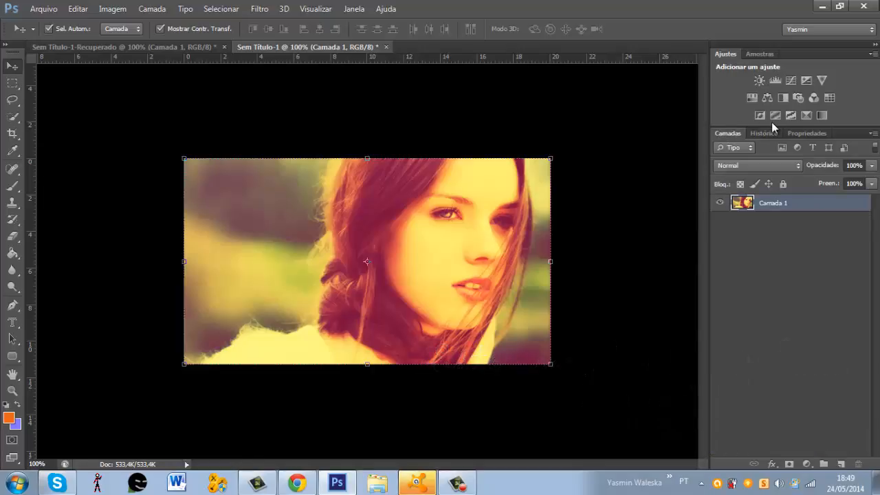
{"action": "left_click", "coordinate": [764, 134]}
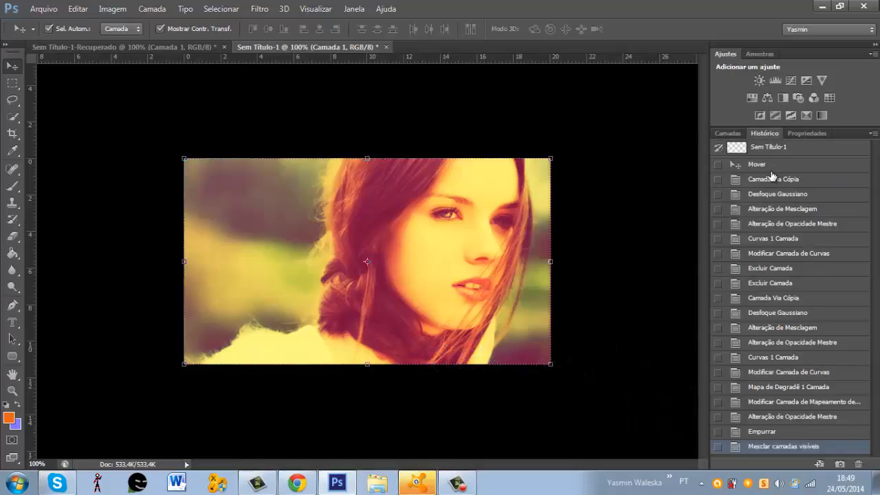
{"action": "left_click", "coordinate": [771, 167]}
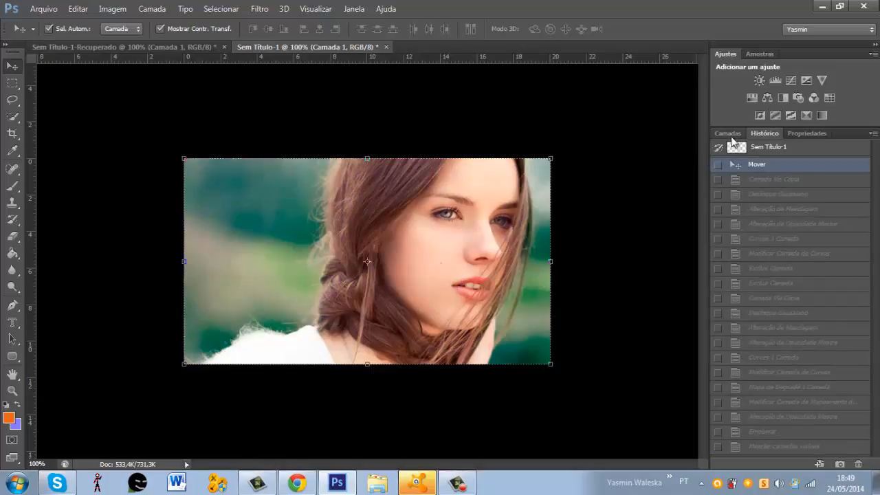
{"action": "left_click", "coordinate": [730, 134]}
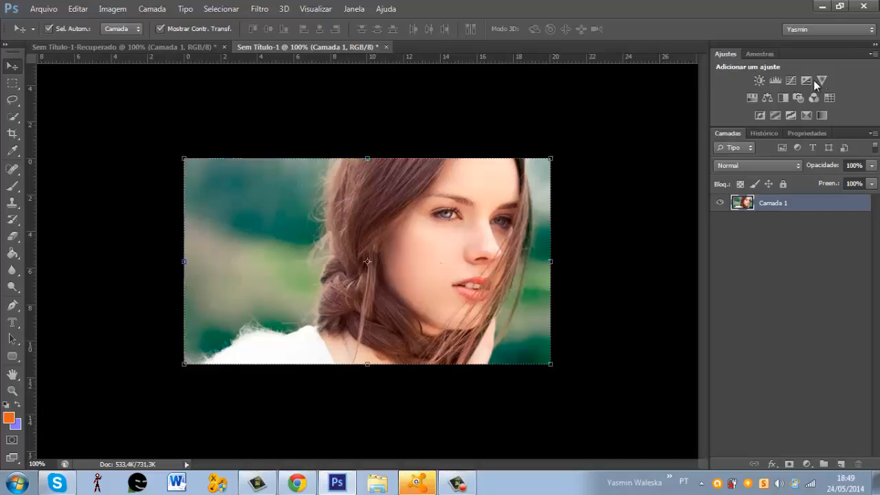
Step: Add a Curves adjustment above the photo and raise the red channel's black point to input 0, output 40
{"action": "left_click", "coordinate": [791, 82]}
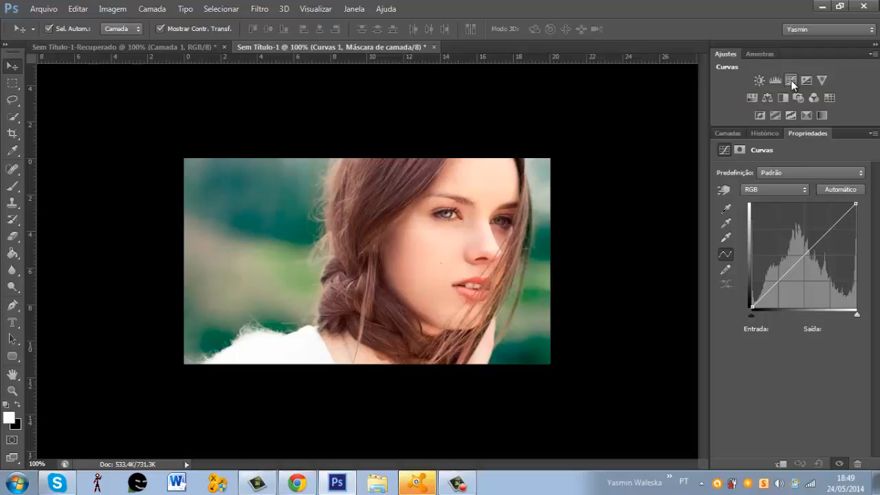
{"action": "left_click", "coordinate": [770, 191]}
{"action": "left_click", "coordinate": [769, 211]}
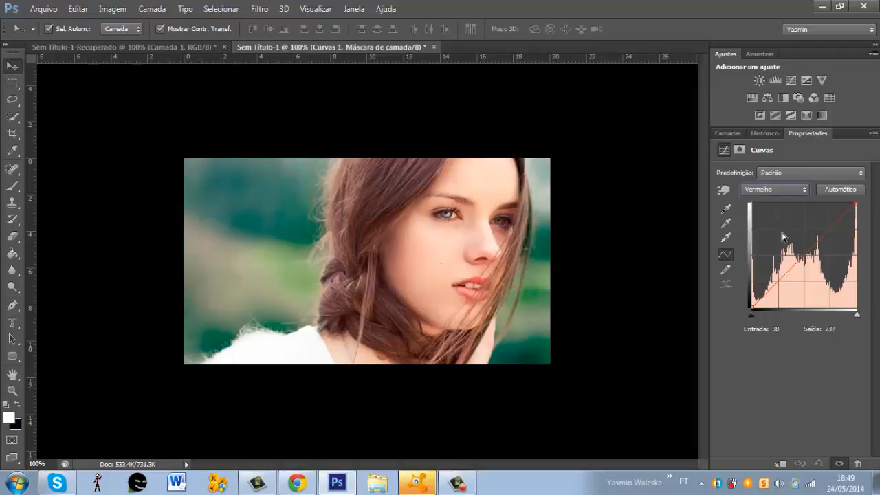
{"action": "left_click", "coordinate": [751, 307]}
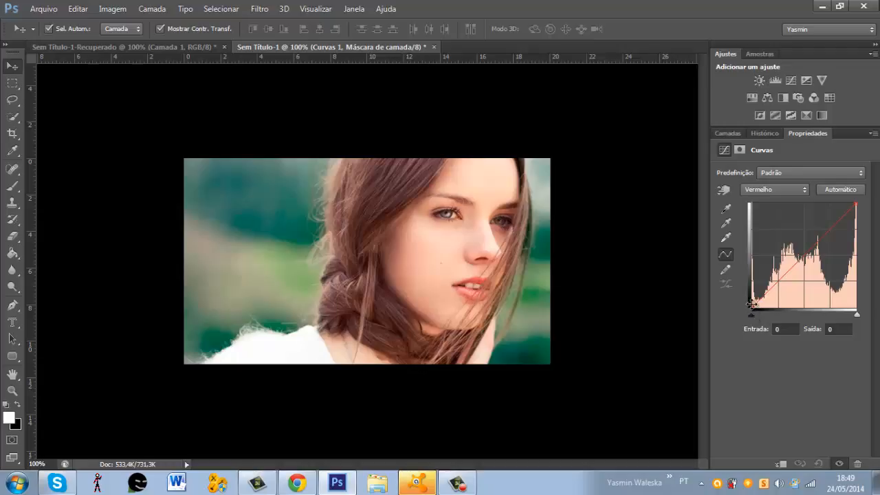
{"action": "left_click", "coordinate": [780, 275]}
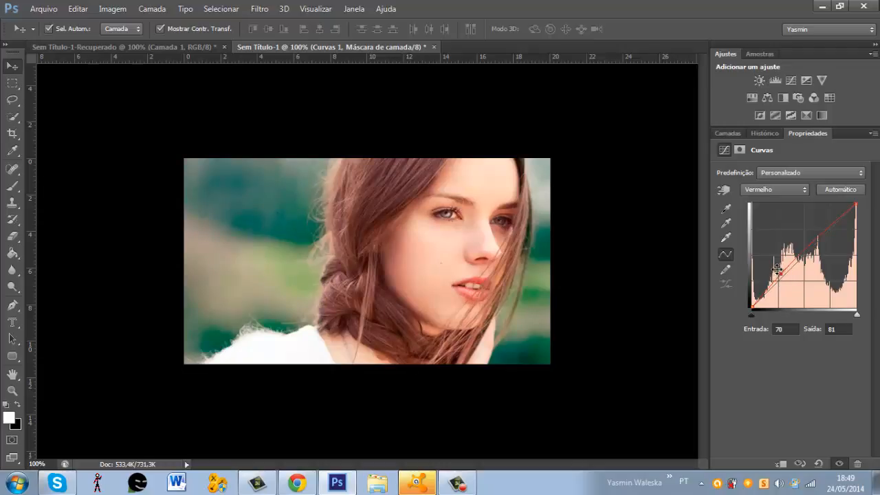
{"action": "key", "text": "Delete"}
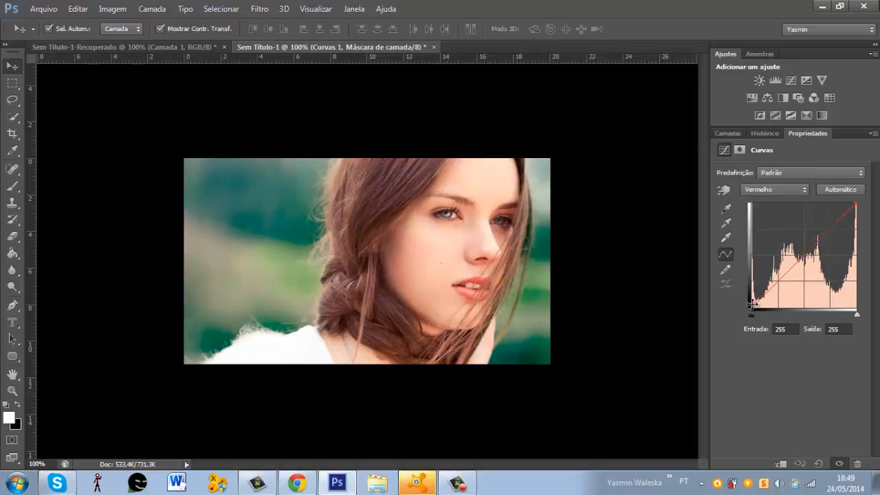
{"action": "left_click_drag", "start_coordinate": [750, 309], "coordinate": [750, 290]}
Step: Move the blue channel's white point to input 198, output 247 in the Curves adjustment
{"action": "left_click", "coordinate": [763, 189]}
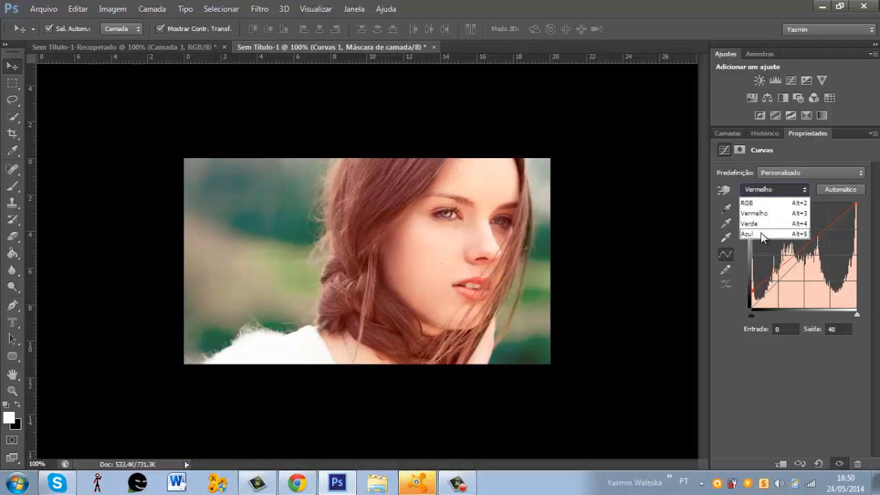
{"action": "left_click", "coordinate": [757, 234]}
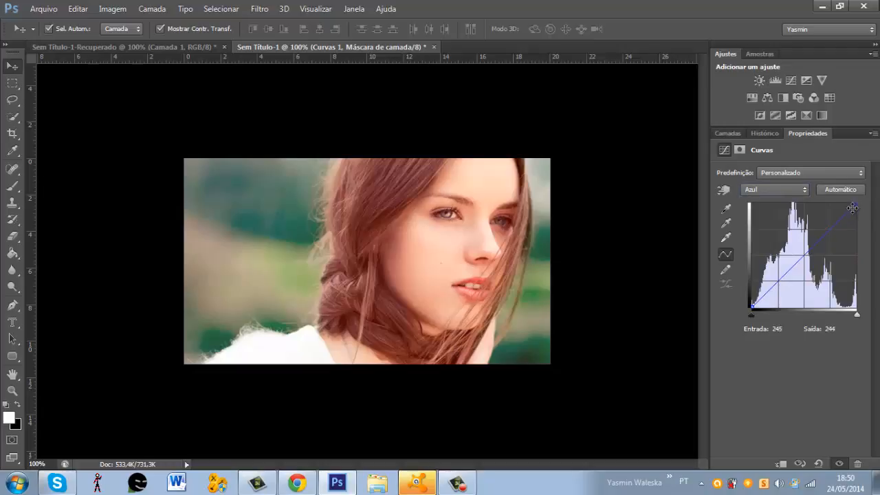
{"action": "left_click_drag", "start_coordinate": [858, 205], "coordinate": [833, 206]}
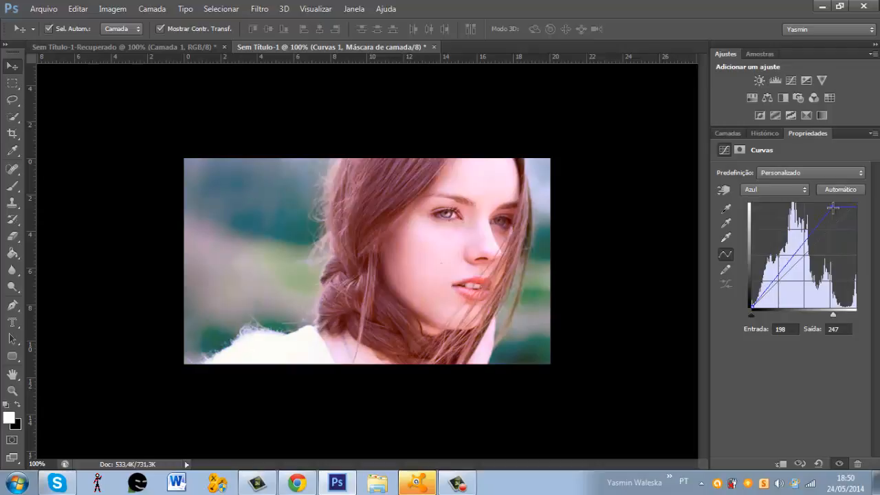
Step: Raise the green channel's midtones in the Curves adjustment, placing the upper midtone point at input 116, output 138
{"action": "left_click", "coordinate": [778, 189]}
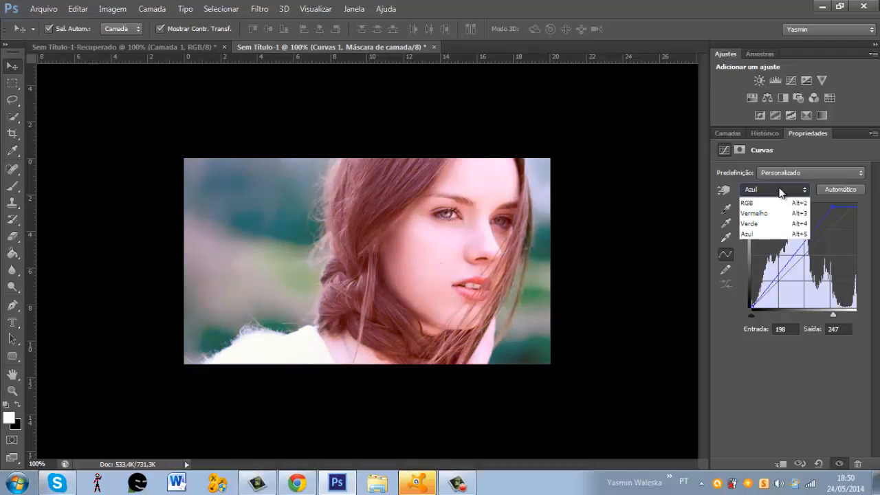
{"action": "left_click", "coordinate": [781, 224]}
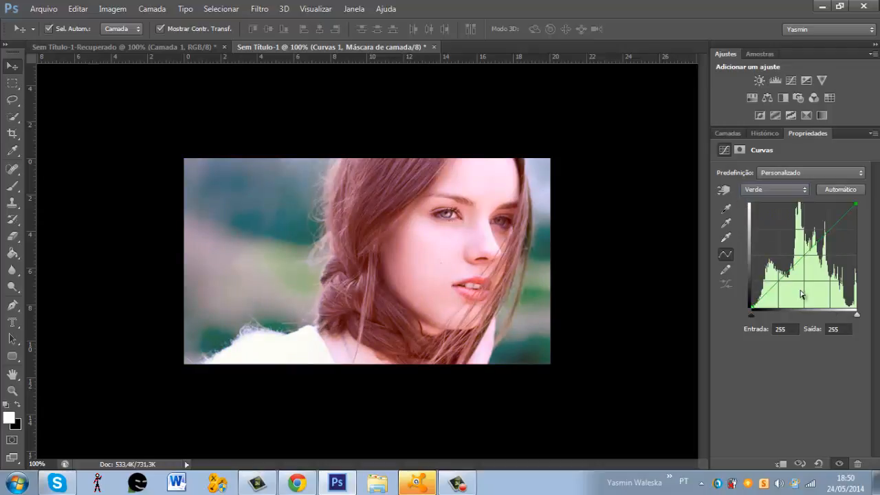
{"action": "left_click", "coordinate": [788, 254]}
{"action": "left_click_drag", "start_coordinate": [788, 254], "coordinate": [800, 251]}
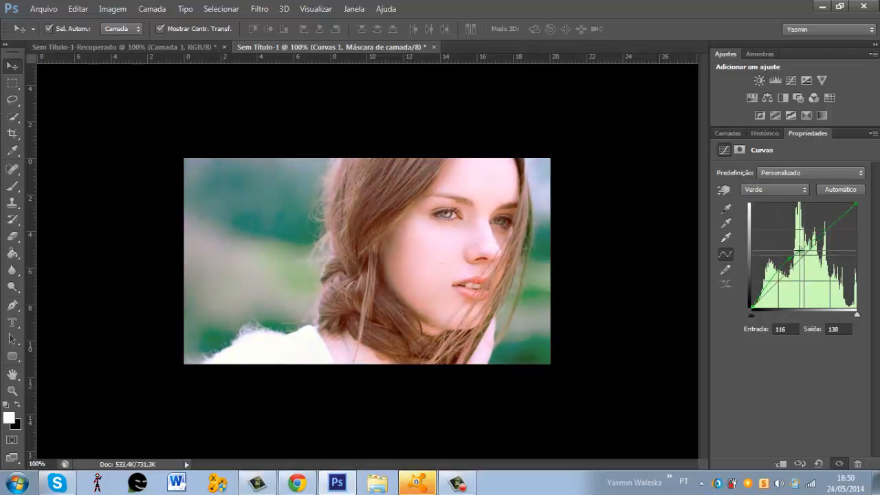
Step: Add a Gradient Map adjustment above the Curves layer and open its gradient for editing
{"action": "left_click", "coordinate": [730, 133]}
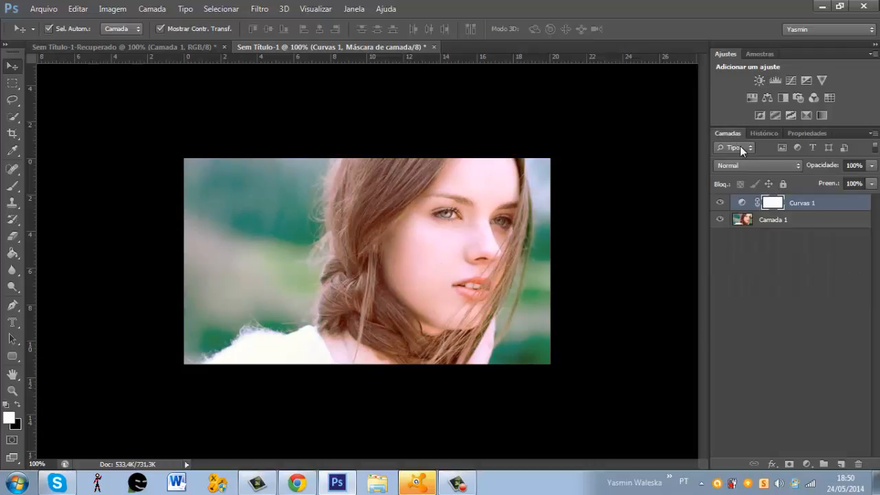
{"action": "left_click", "coordinate": [815, 118]}
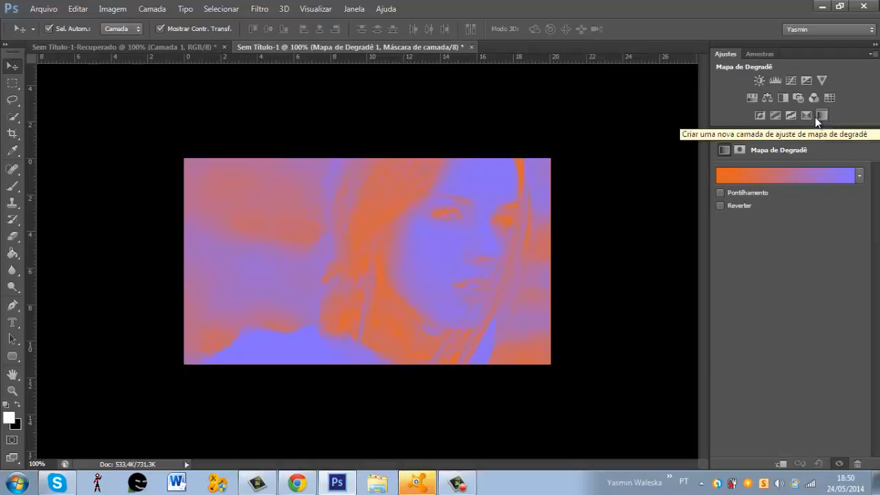
{"action": "left_click", "coordinate": [801, 178]}
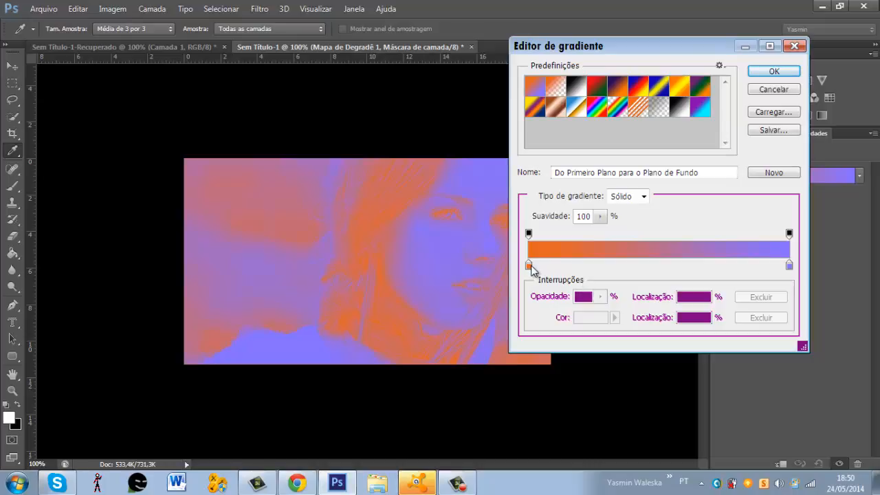
Step: Change the gradient's starting colour stop to bright cyan 03f0ff, placed at 1%
{"action": "left_click", "coordinate": [530, 267]}
{"action": "left_click", "coordinate": [590, 317]}
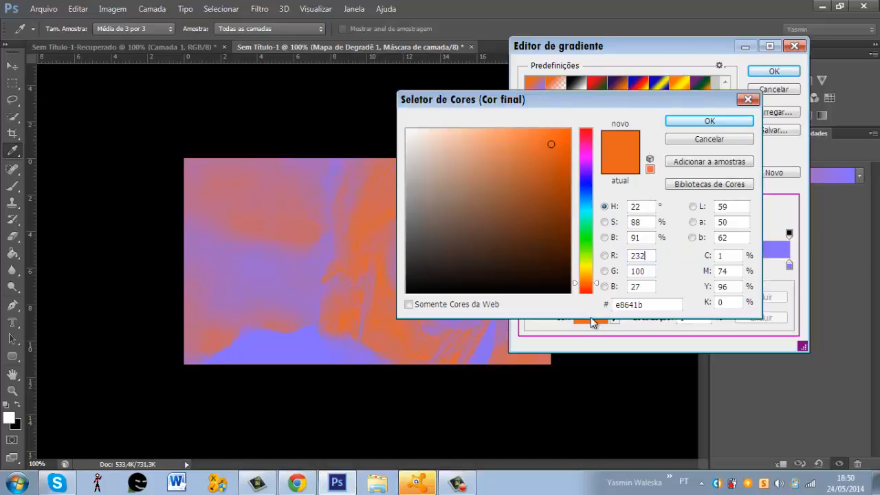
{"action": "left_click", "coordinate": [585, 209]}
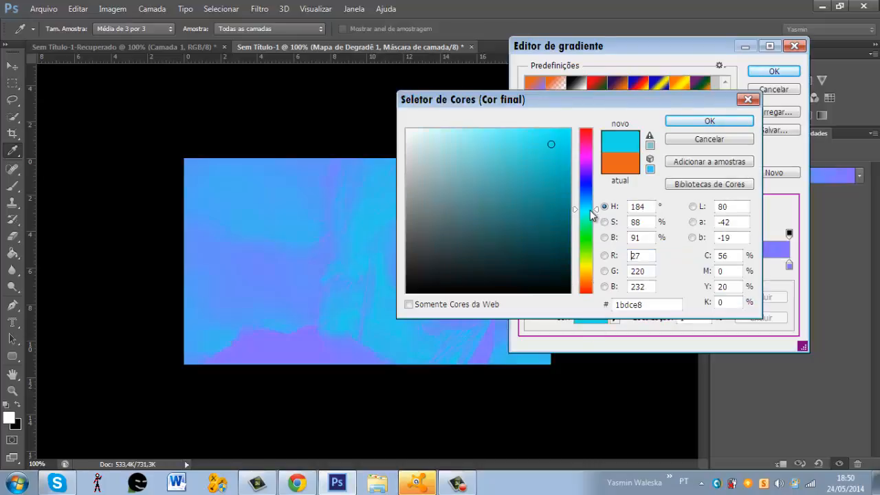
{"action": "left_click", "coordinate": [560, 152]}
{"action": "left_click_drag", "start_coordinate": [560, 152], "coordinate": [569, 116]}
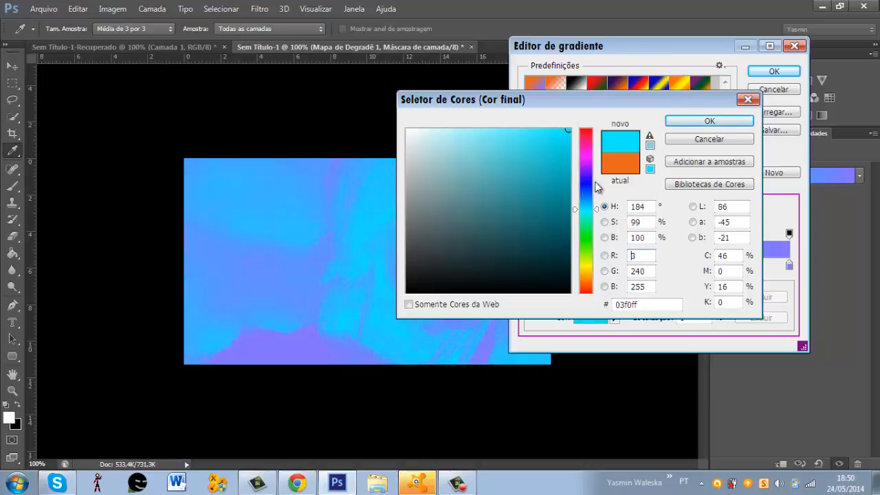
{"action": "left_click", "coordinate": [709, 121]}
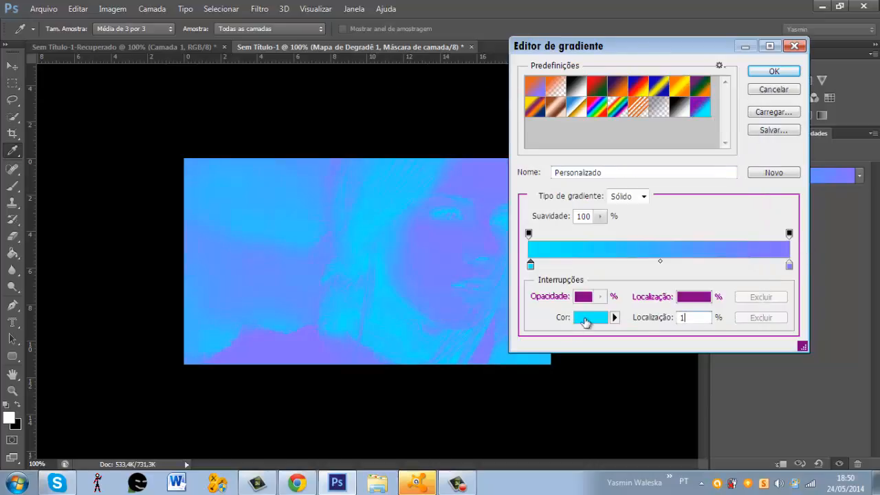
Step: Change the gradient's ending colour stop to light pink ffb0c4, placed at 99%
{"action": "left_click_drag", "start_coordinate": [789, 266], "coordinate": [788, 265]}
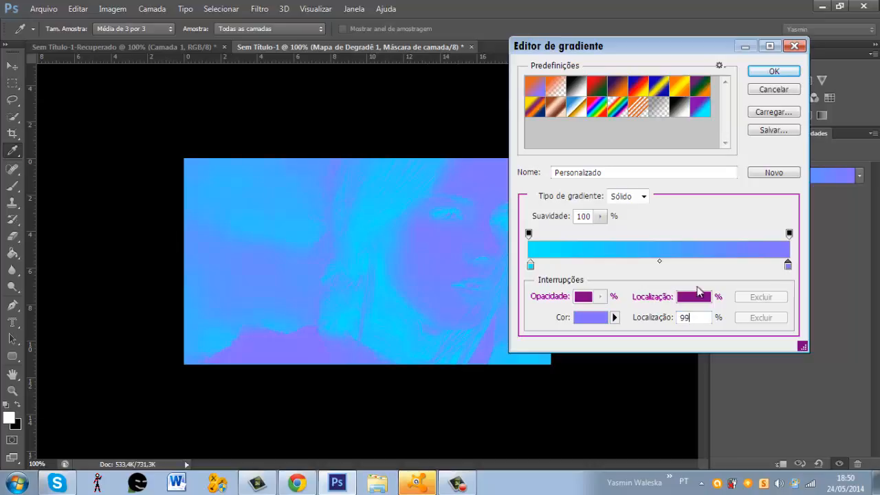
{"action": "left_click", "coordinate": [590, 317]}
{"action": "left_click_drag", "start_coordinate": [585, 182], "coordinate": [586, 136]}
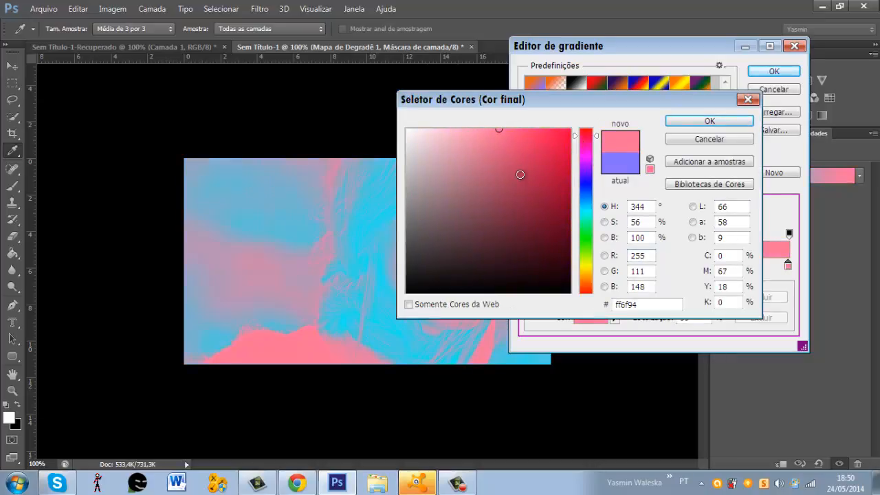
{"action": "mouse_move", "coordinate": [520, 175]}
{"action": "left_mouse_down"}
{"action": "mouse_move", "coordinate": [507, 163]}
{"action": "mouse_move", "coordinate": [511, 151]}
{"action": "mouse_move", "coordinate": [477, 126]}
{"action": "mouse_move", "coordinate": [456, 130]}
{"action": "left_mouse_up"}
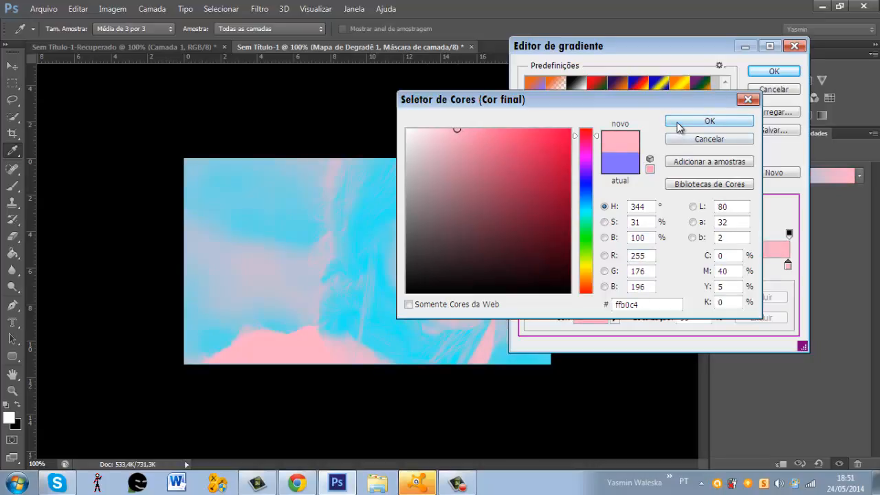
{"action": "left_click", "coordinate": [709, 121]}
Step: Change the gradient's starting colour stop to lighter cyan 7cf1f8 and apply the edited gradient
{"action": "left_click", "coordinate": [530, 265]}
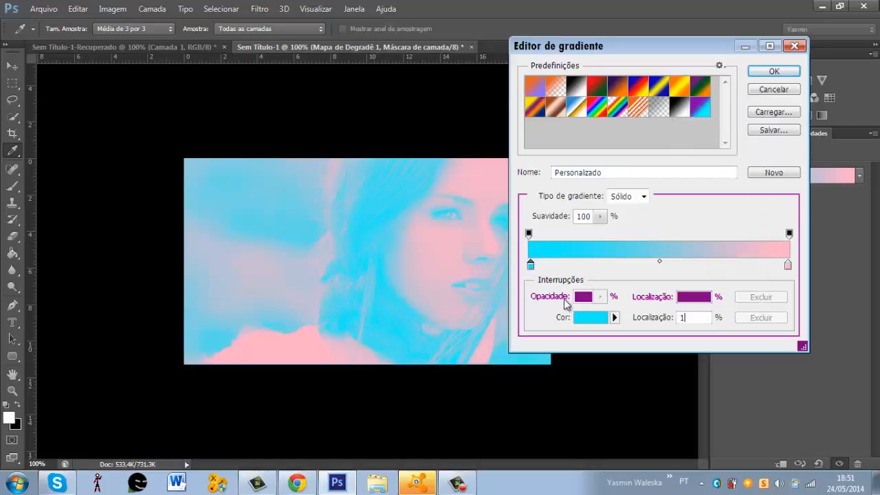
{"action": "left_click", "coordinate": [589, 317]}
{"action": "left_click", "coordinate": [489, 133]}
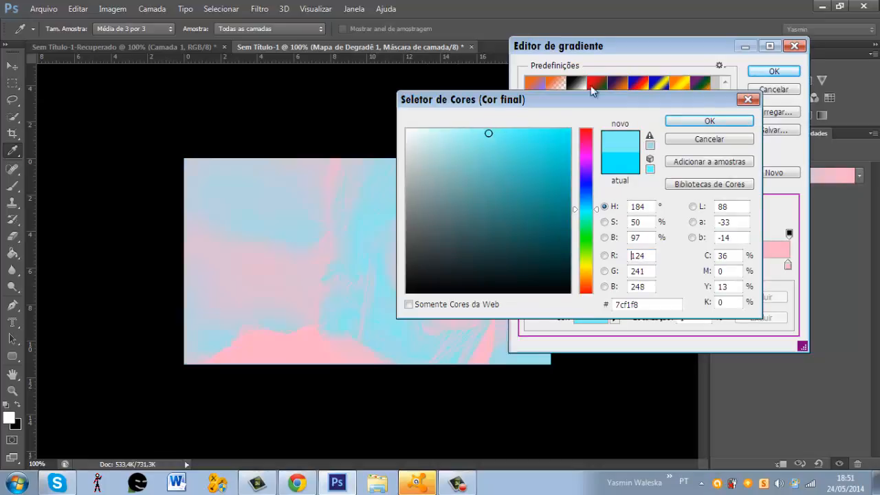
{"action": "key", "text": "Return"}
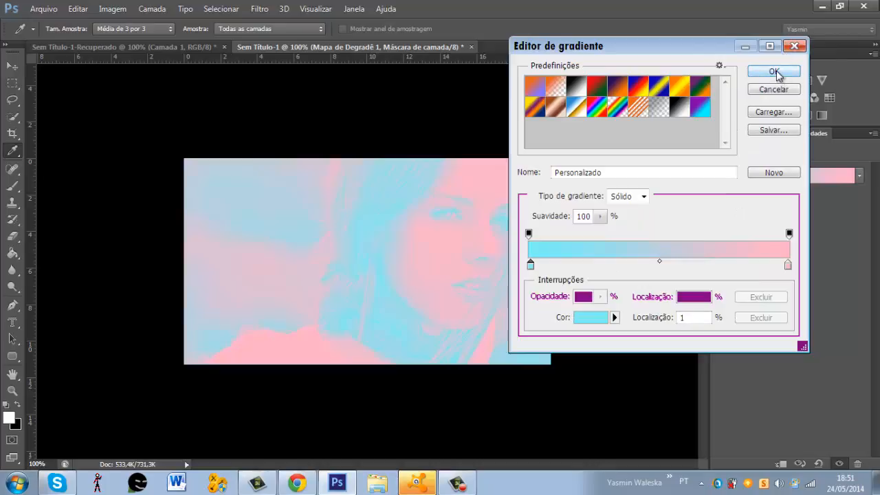
{"action": "left_click", "coordinate": [776, 67]}
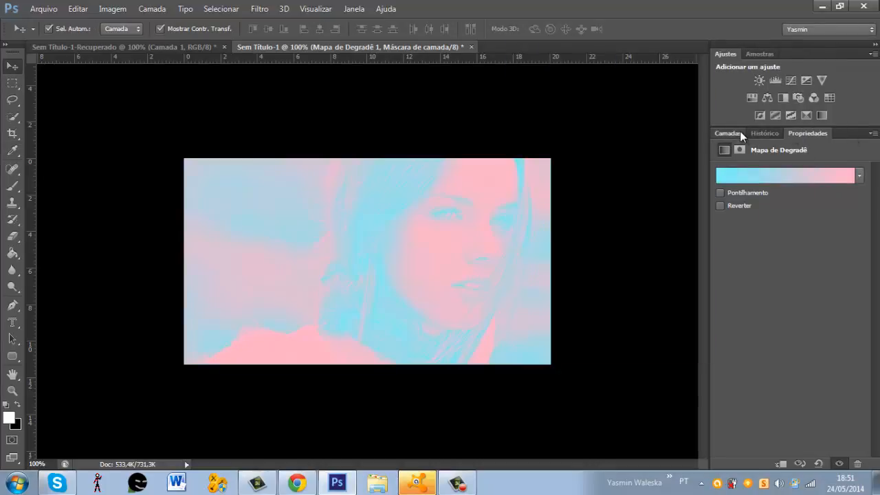
Step: Duplicate the photo layer Camada 1 beneath the Curves and Gradient Map adjustments
{"action": "left_click", "coordinate": [740, 133]}
{"action": "left_click", "coordinate": [771, 237]}
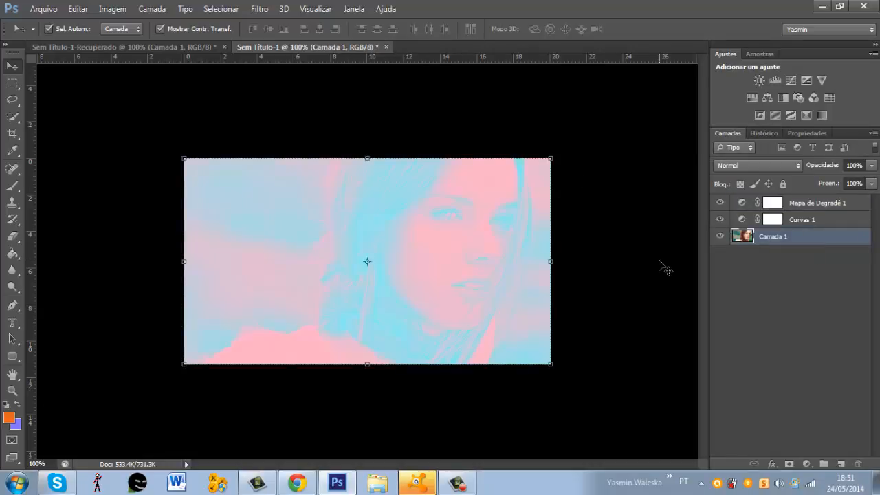
{"action": "key", "text": "ctrl+j"}
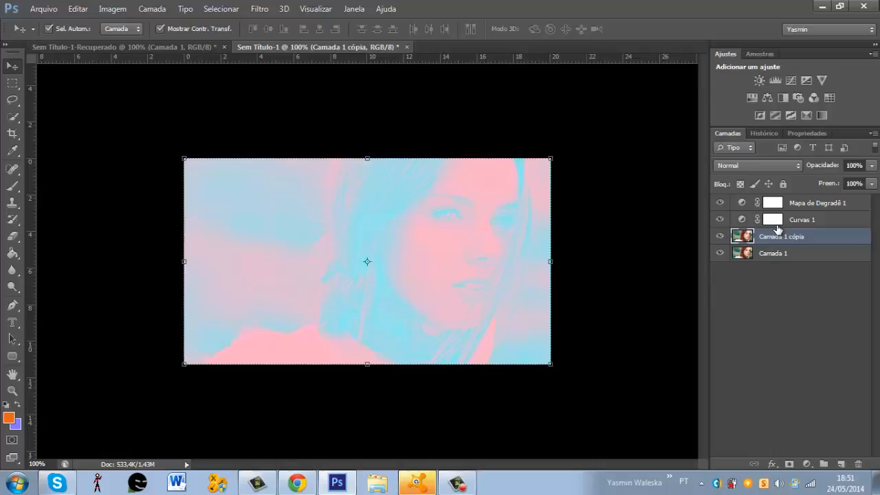
Step: Apply a Gaussian Blur with a 3,7-pixel radius to the duplicated layer and set its blend mode to Overlay (Sobrepor)
{"action": "left_click", "coordinate": [259, 9]}
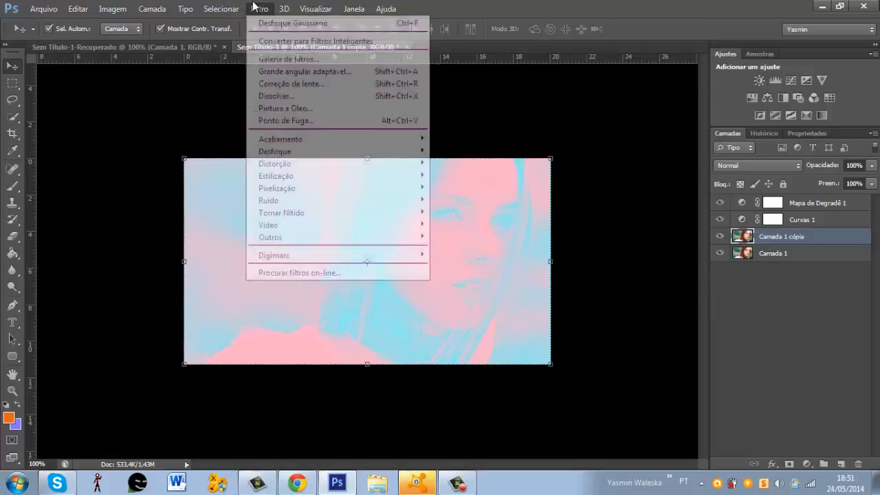
{"action": "mouse_move", "coordinate": [308, 153]}
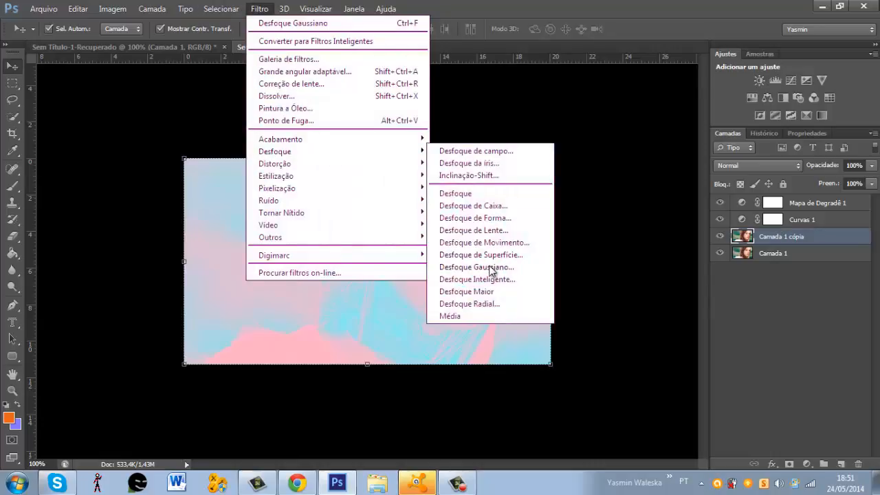
{"action": "left_click", "coordinate": [502, 268]}
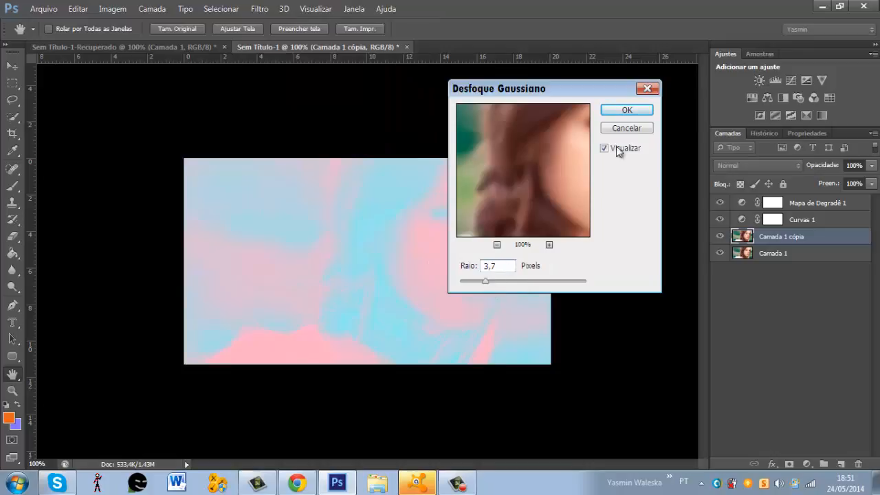
{"action": "left_click", "coordinate": [627, 111]}
{"action": "key", "text": "v"}
{"action": "left_click", "coordinate": [725, 167]}
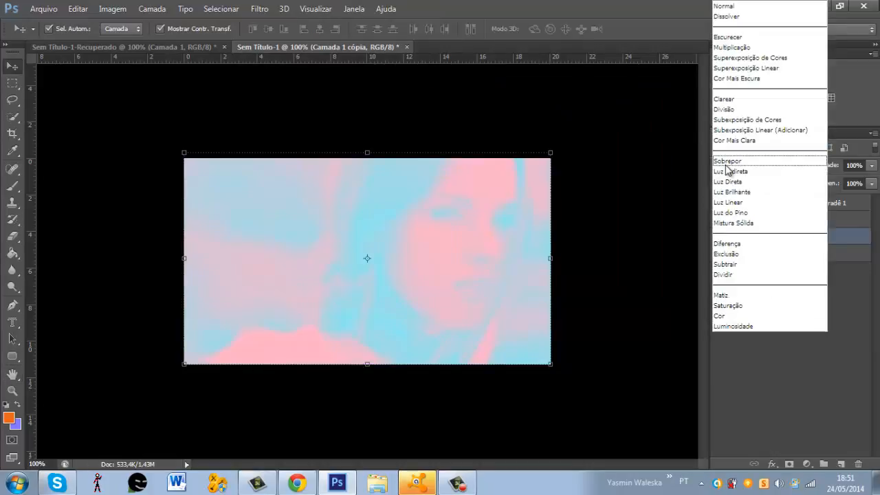
{"action": "left_click", "coordinate": [727, 162]}
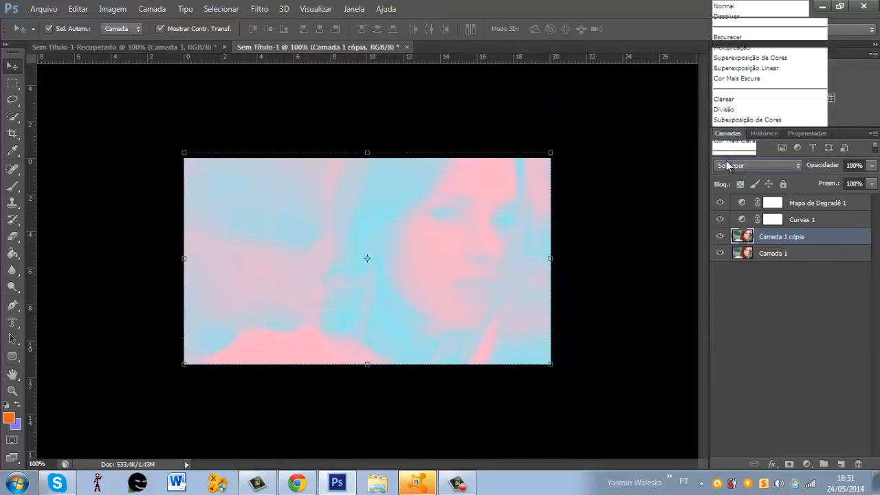
Step: Lower the opacity of the Gradient Map layer to 71%
{"action": "left_click", "coordinate": [813, 204]}
{"action": "left_click", "coordinate": [871, 165]}
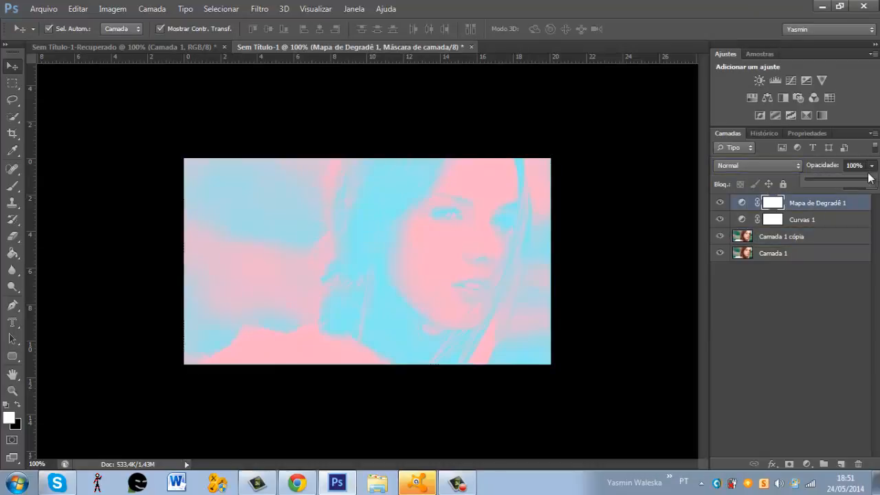
{"action": "left_click_drag", "start_coordinate": [871, 179], "coordinate": [843, 183]}
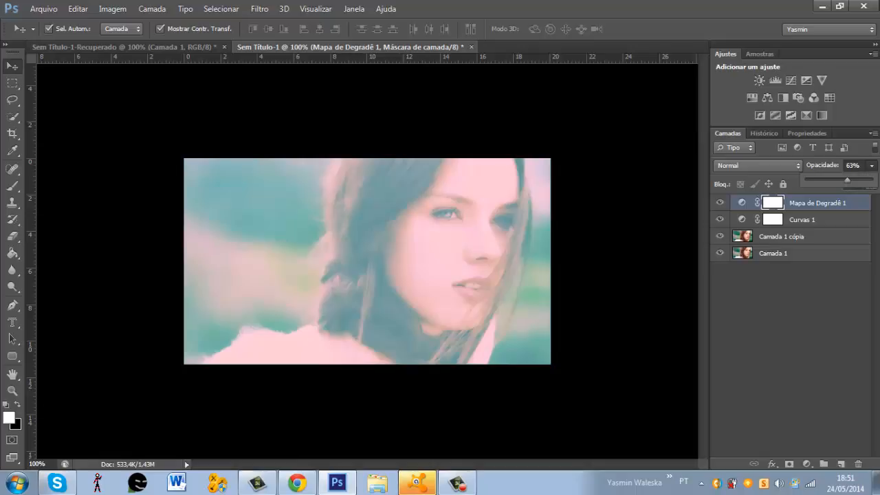
{"action": "left_click_drag", "start_coordinate": [859, 183], "coordinate": [835, 185]}
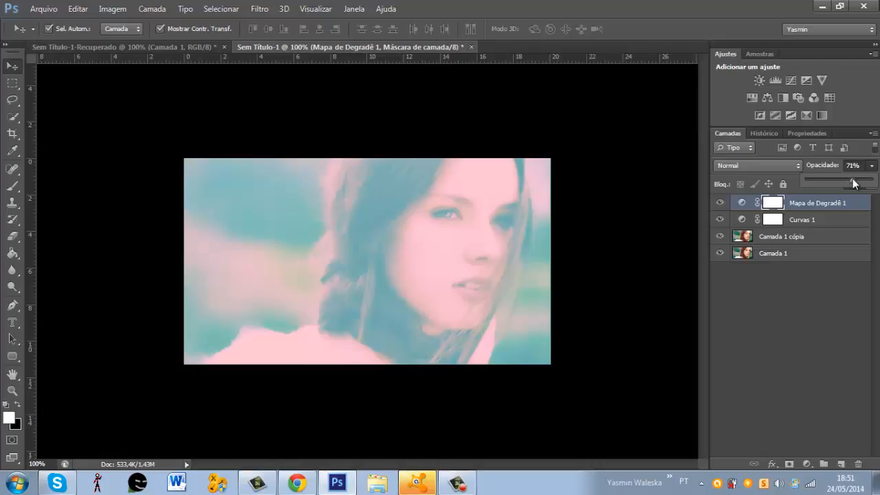
Step: Merge all visible layers into Camada 1
{"action": "left_click", "coordinate": [794, 254]}
{"action": "right_click", "coordinate": [794, 256]}
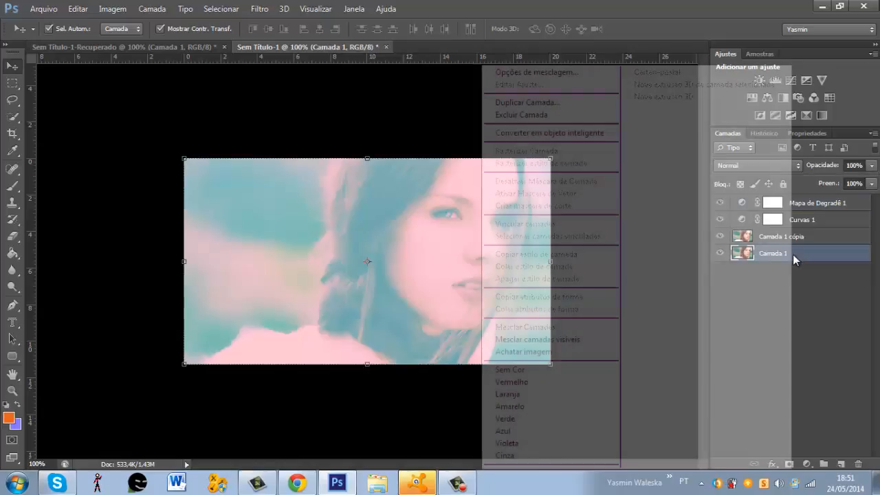
{"action": "left_click", "coordinate": [604, 341]}
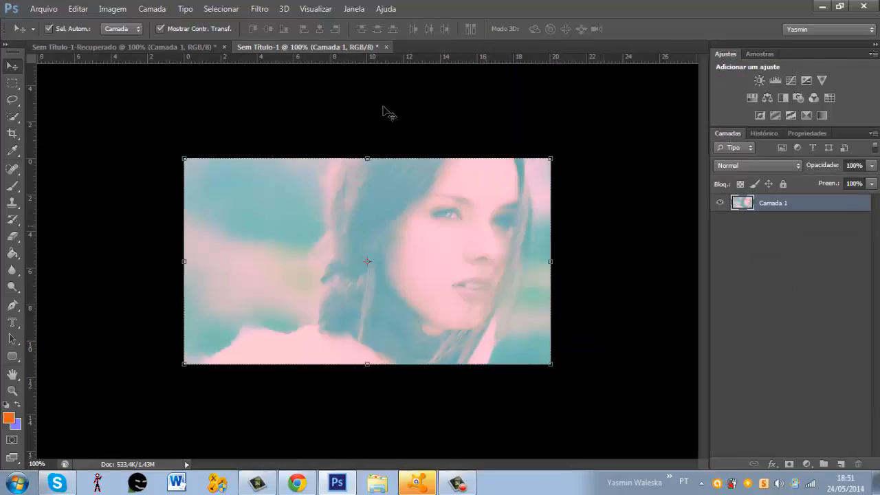
Step: Compare the red-yellow portrait in Sem Título-1-Recuperado with the cyan-pink one in Sem Título-1
{"action": "left_click", "coordinate": [198, 48]}
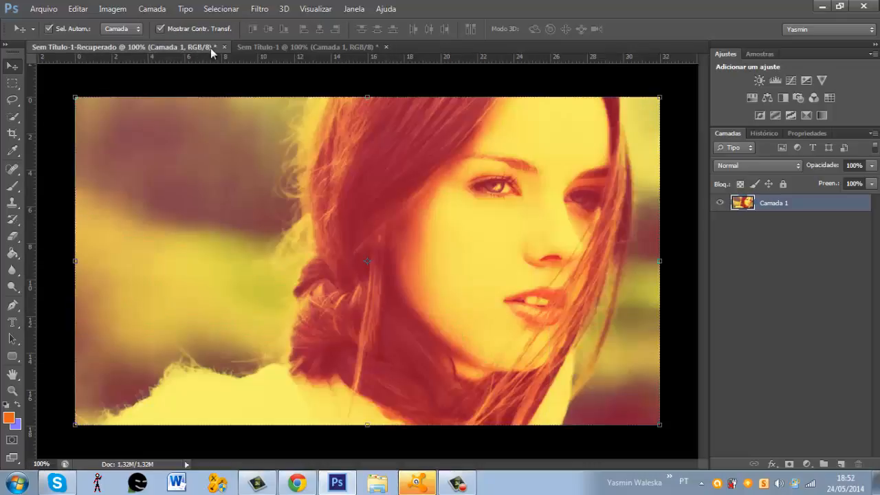
{"action": "left_click", "coordinate": [268, 46]}
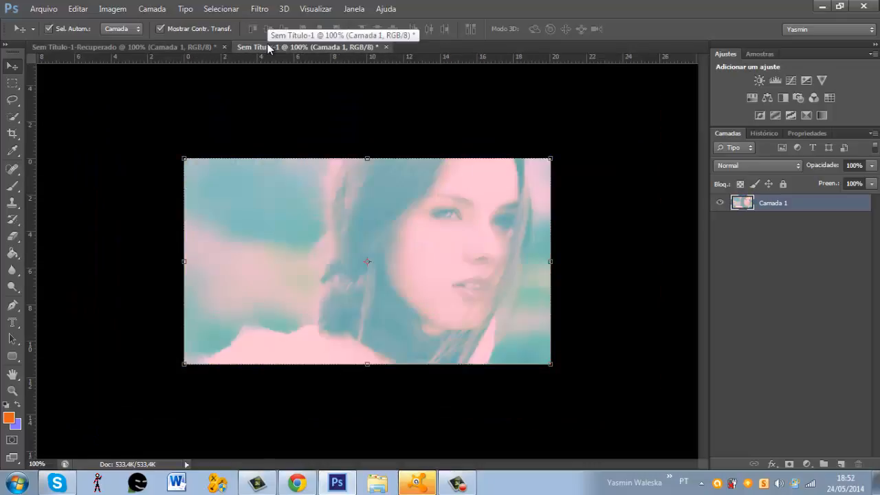
{"action": "left_click", "coordinate": [197, 46]}
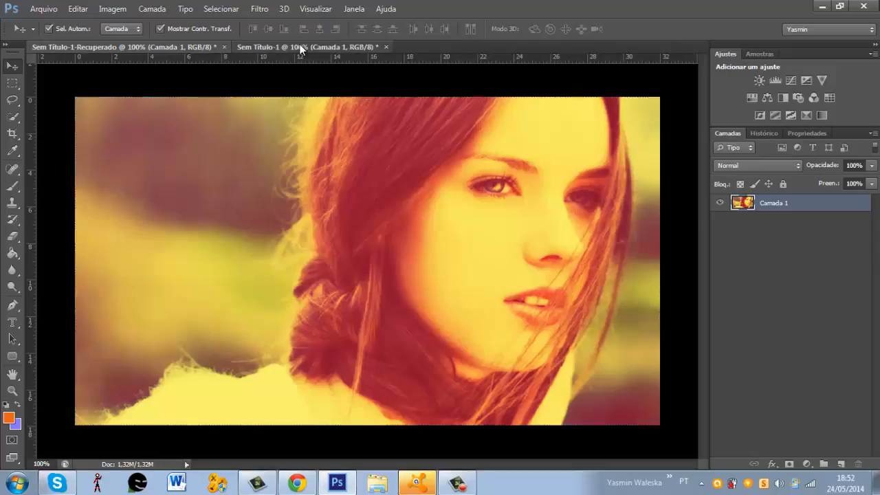
{"action": "left_click", "coordinate": [299, 47]}
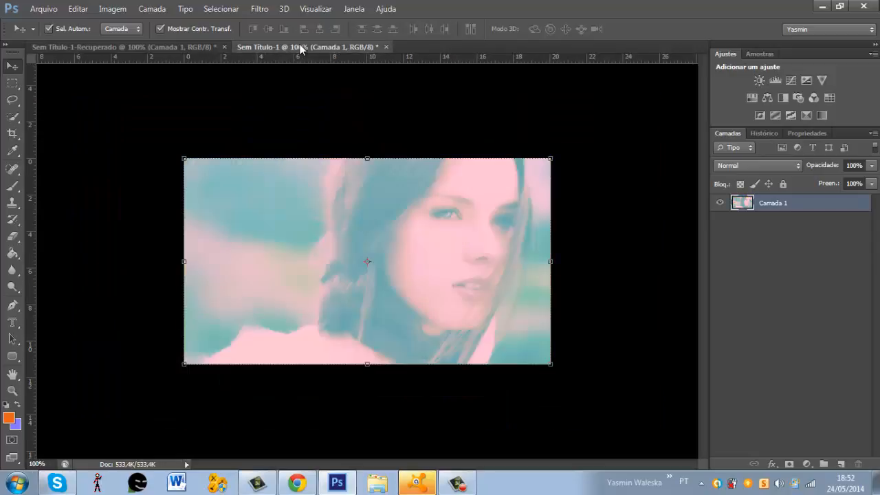
Step: Revert Sem Título-1 to the Mover history state, before any adjustments, and bring up its layers
{"action": "left_click", "coordinate": [766, 132]}
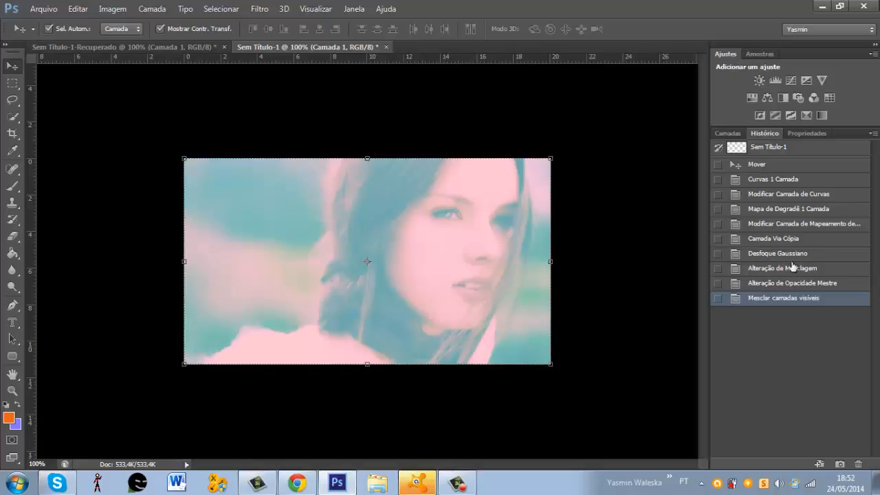
{"action": "left_click", "coordinate": [754, 180]}
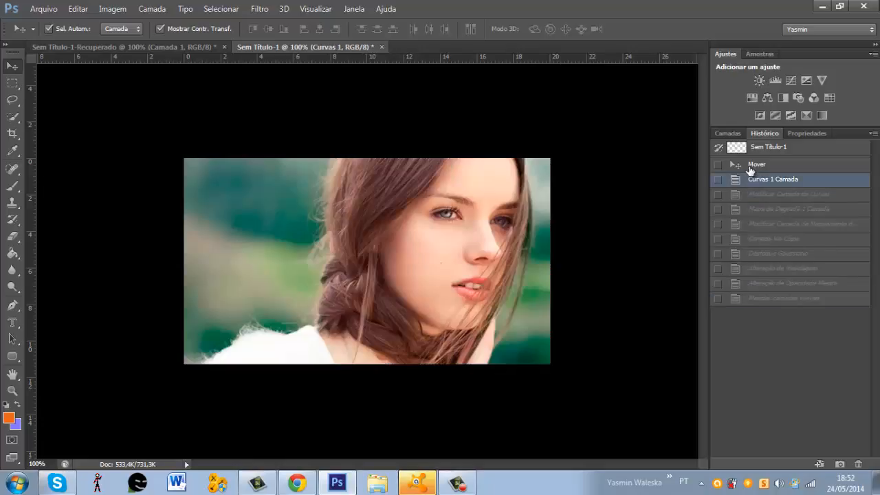
{"action": "left_click", "coordinate": [753, 165]}
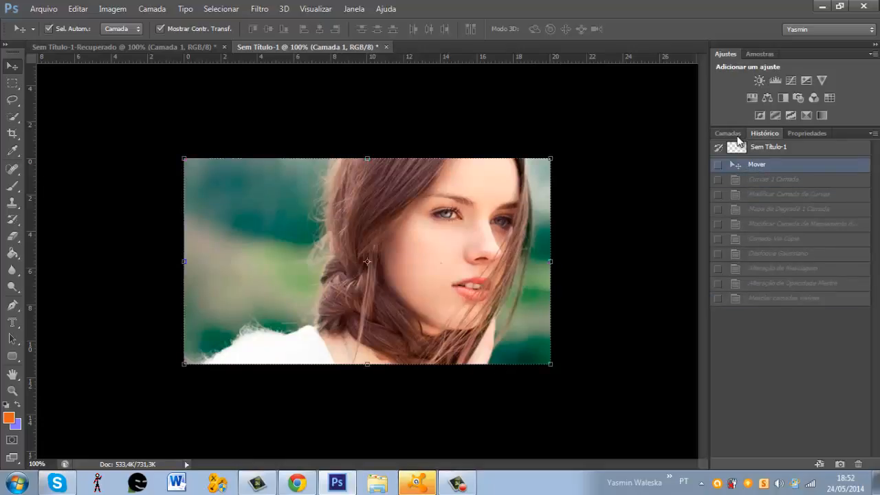
{"action": "left_click", "coordinate": [729, 134]}
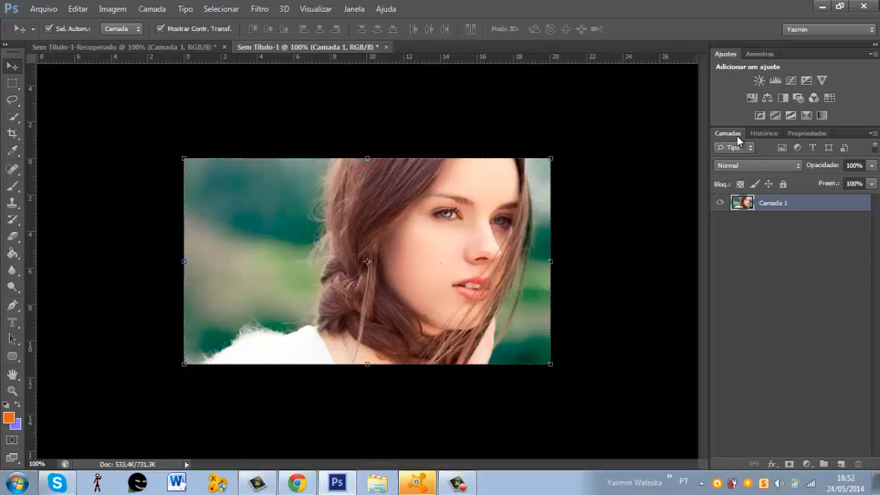
Step: Duplicate the original photo layer and apply a Gaussian Blur with a 9,8-pixel radius to the copy
{"action": "key", "text": "ctrl+j"}
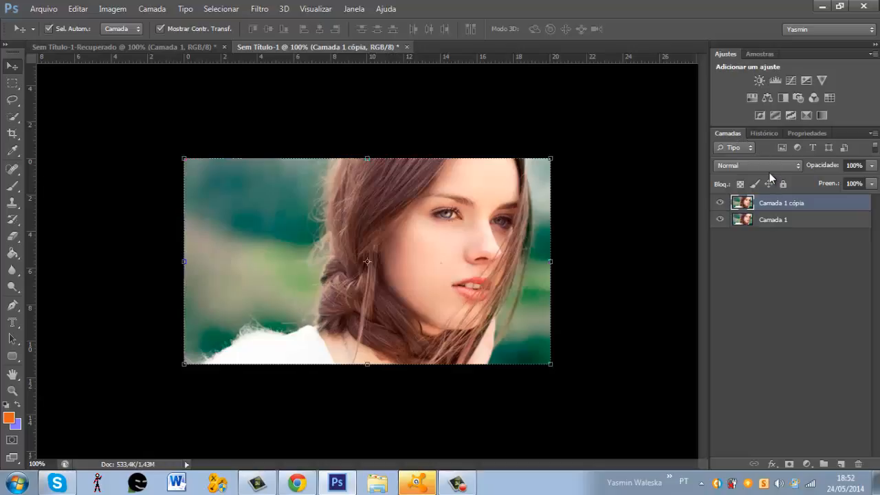
{"action": "left_click", "coordinate": [278, 7]}
{"action": "left_click", "coordinate": [279, 7]}
{"action": "left_click", "coordinate": [266, 9]}
{"action": "mouse_move", "coordinate": [297, 150]}
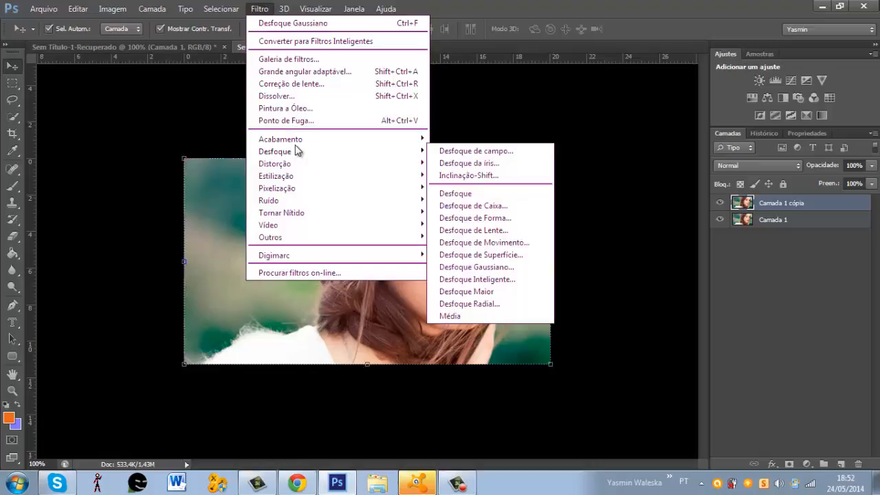
{"action": "left_click", "coordinate": [476, 267]}
{"action": "left_click", "coordinate": [511, 282]}
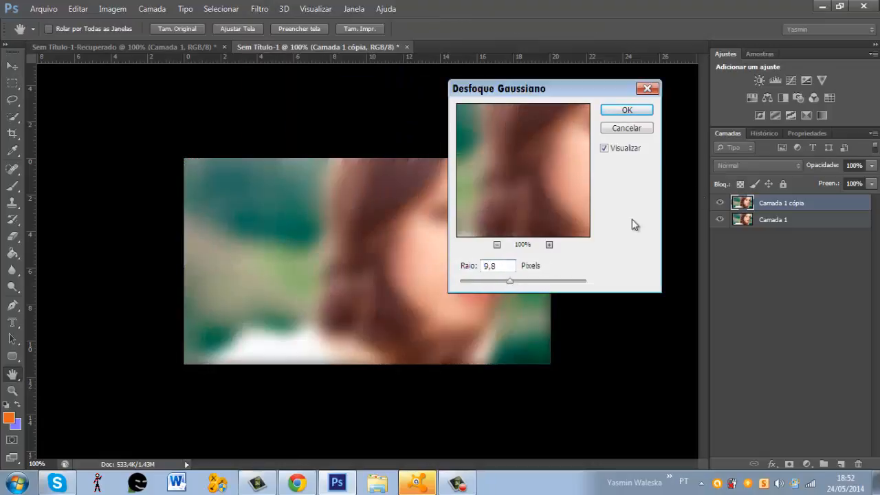
{"action": "left_click", "coordinate": [640, 112]}
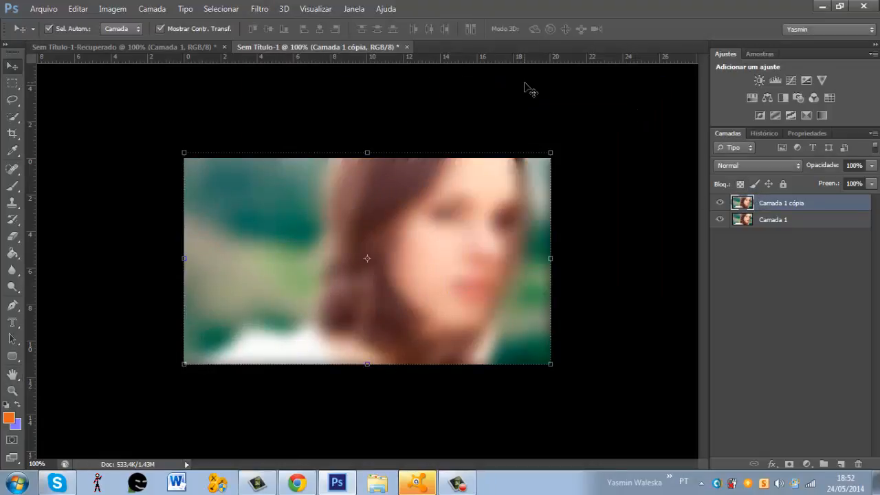
Step: Set the blurred copy's blend mode to Overlay (Sobrepor)
{"action": "left_click", "coordinate": [763, 167]}
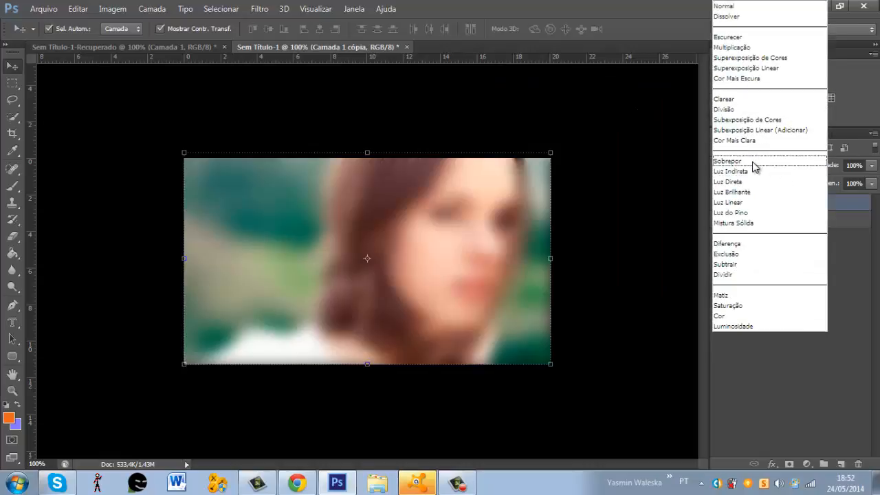
{"action": "left_click", "coordinate": [755, 161]}
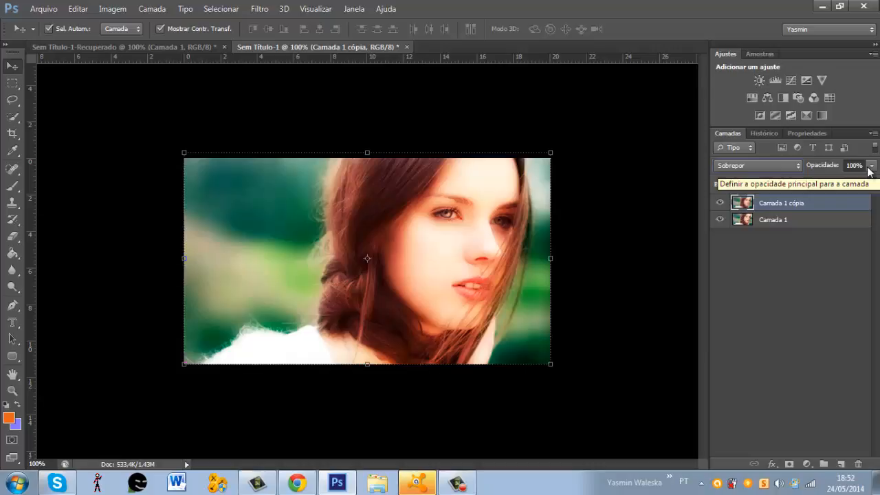
{"action": "left_click", "coordinate": [764, 134]}
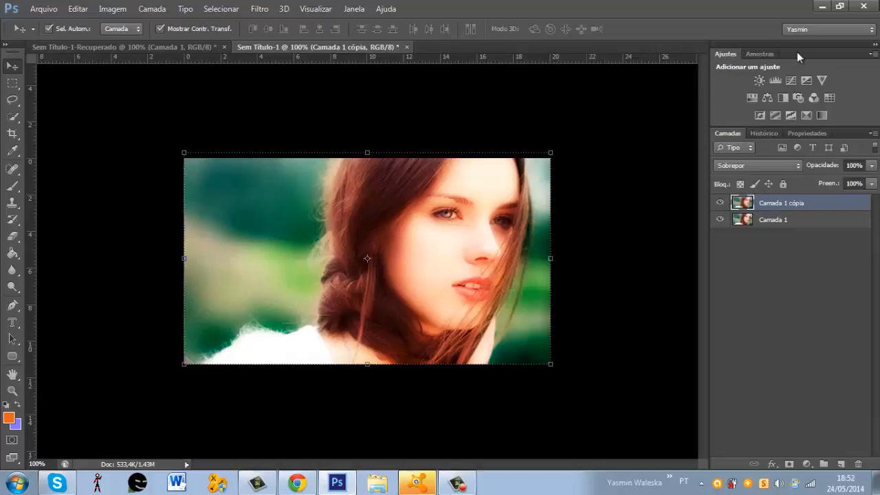
Step: Add a Curves adjustment above the blurred copy and lower the green channel's highlight end point to input 231, output 210
{"action": "left_click", "coordinate": [792, 84]}
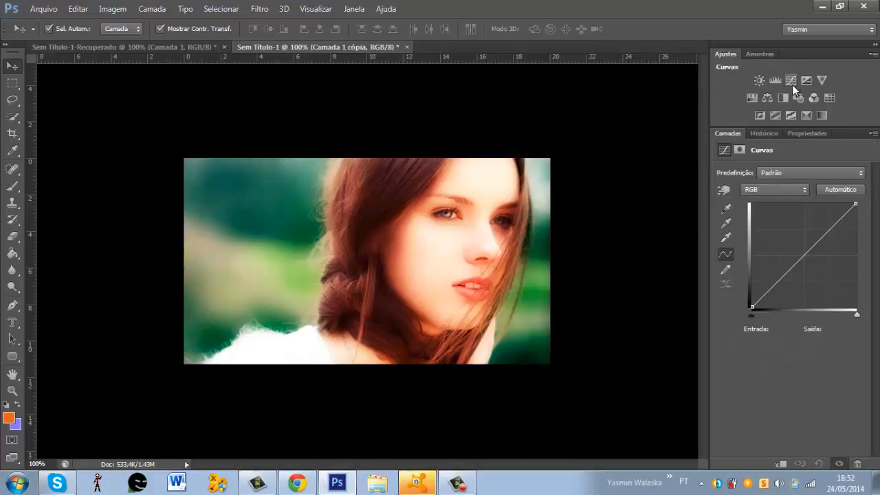
{"action": "left_click", "coordinate": [774, 190]}
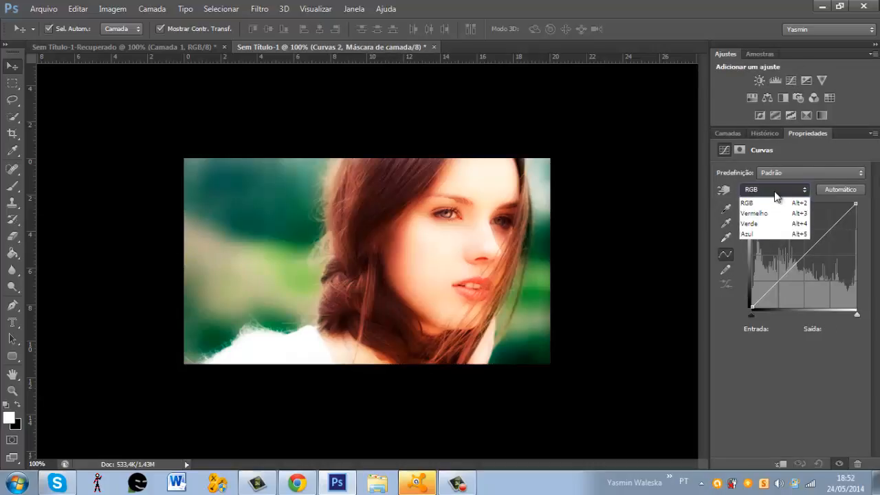
{"action": "left_click", "coordinate": [758, 224]}
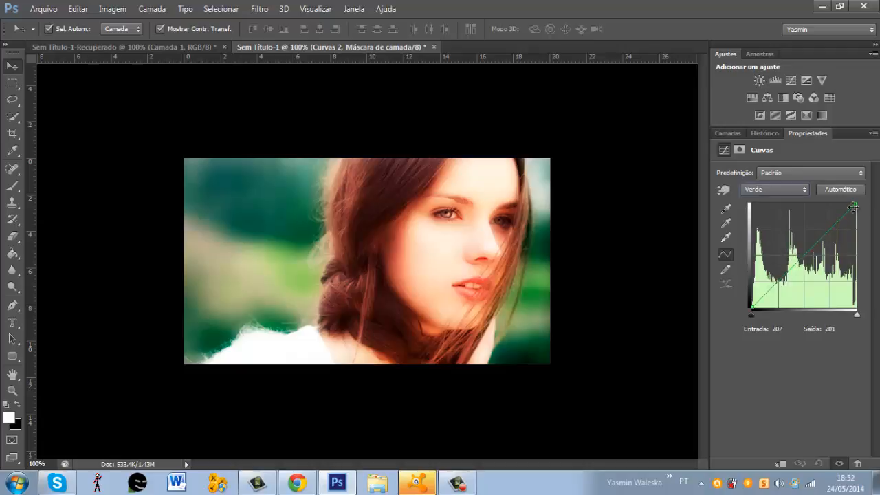
{"action": "left_click_drag", "start_coordinate": [856, 204], "coordinate": [846, 222]}
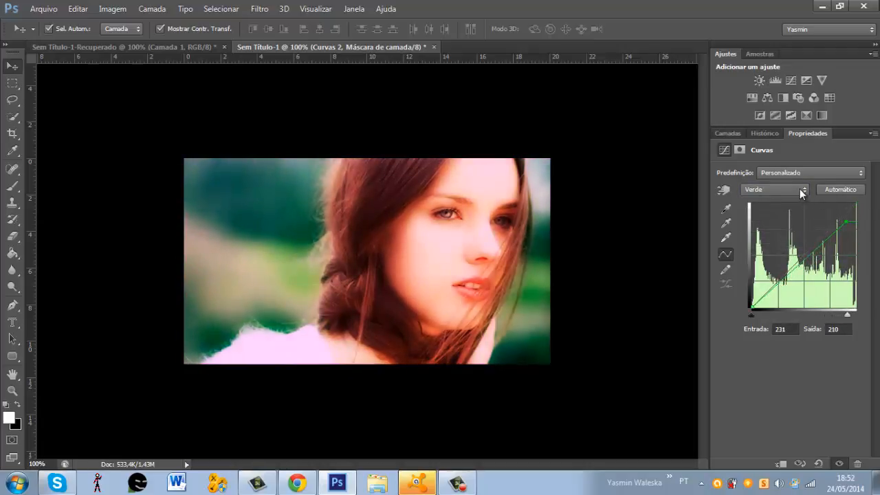
Step: Raise the Curves adjustment's red shadow end point to output 84 and lift the blue midtones to input 114, output 140
{"action": "left_click", "coordinate": [803, 191]}
{"action": "left_click", "coordinate": [784, 213]}
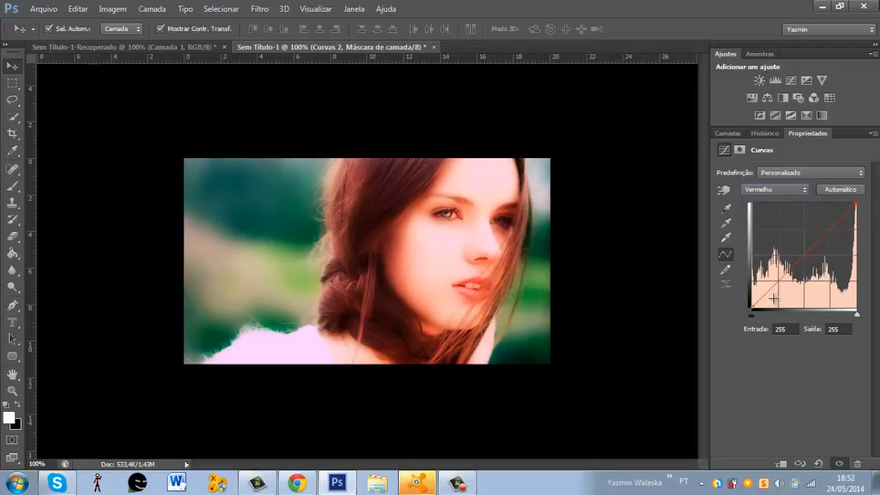
{"action": "left_click_drag", "start_coordinate": [752, 307], "coordinate": [752, 273]}
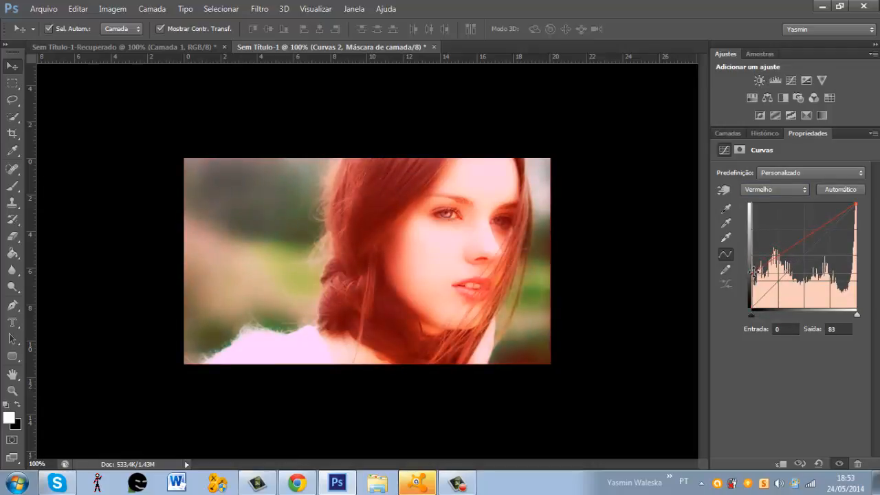
{"action": "left_click", "coordinate": [777, 189]}
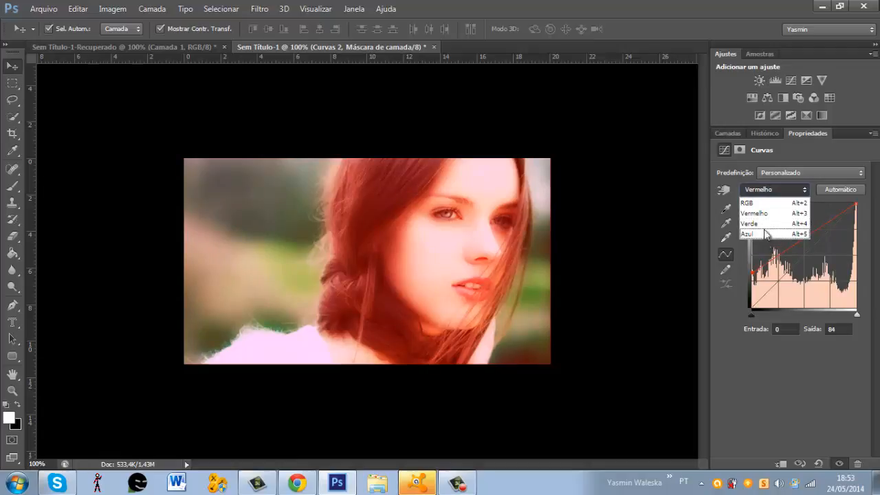
{"action": "left_click", "coordinate": [760, 224]}
{"action": "left_click", "coordinate": [776, 189]}
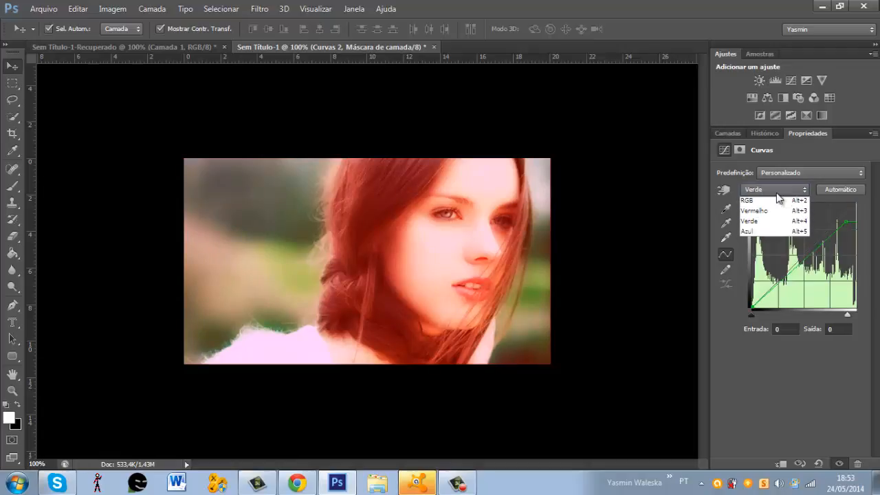
{"action": "left_click", "coordinate": [775, 231]}
{"action": "mouse_move", "coordinate": [801, 257]}
{"action": "left_mouse_down"}
{"action": "mouse_move", "coordinate": [801, 244]}
{"action": "mouse_move", "coordinate": [798, 252]}
{"action": "left_mouse_up"}
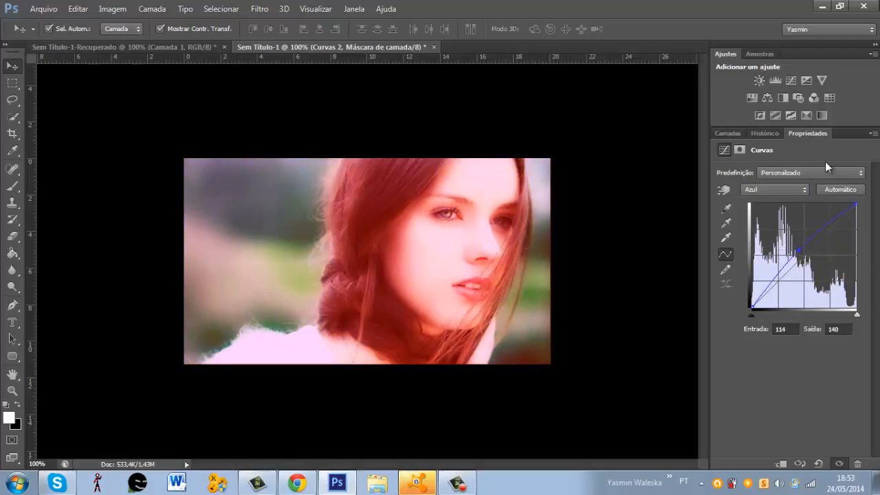
Step: Merge the two Curves adjustments while both photo layers are hidden, and delete the merged layer with the photo layers shown again
{"action": "left_click", "coordinate": [728, 132]}
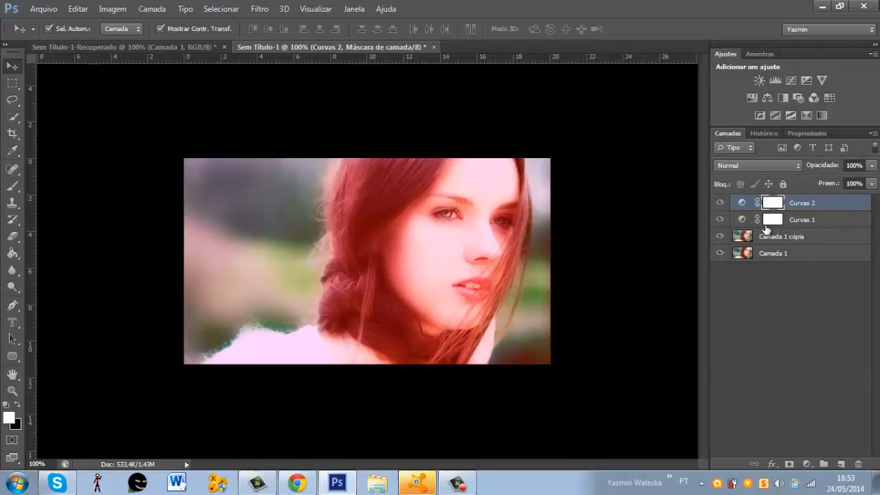
{"action": "left_click", "coordinate": [720, 237]}
{"action": "left_click", "coordinate": [726, 254]}
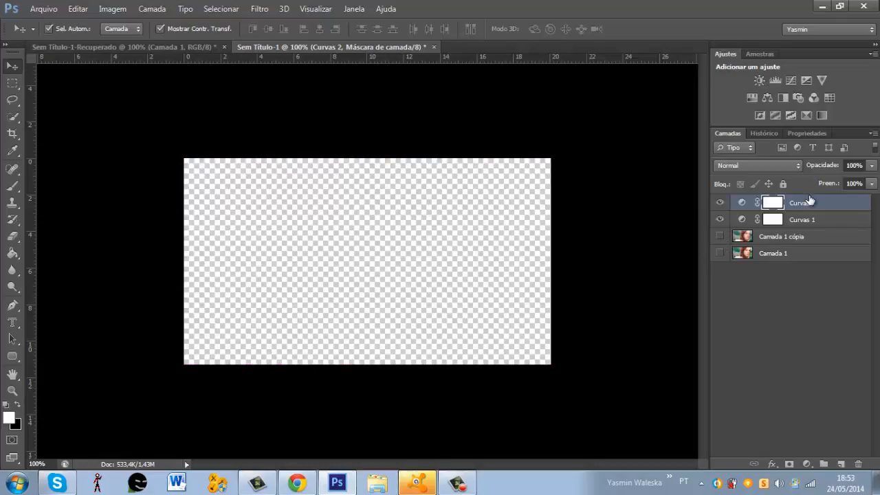
{"action": "right_click", "coordinate": [810, 203]}
{"action": "left_click", "coordinate": [554, 338]}
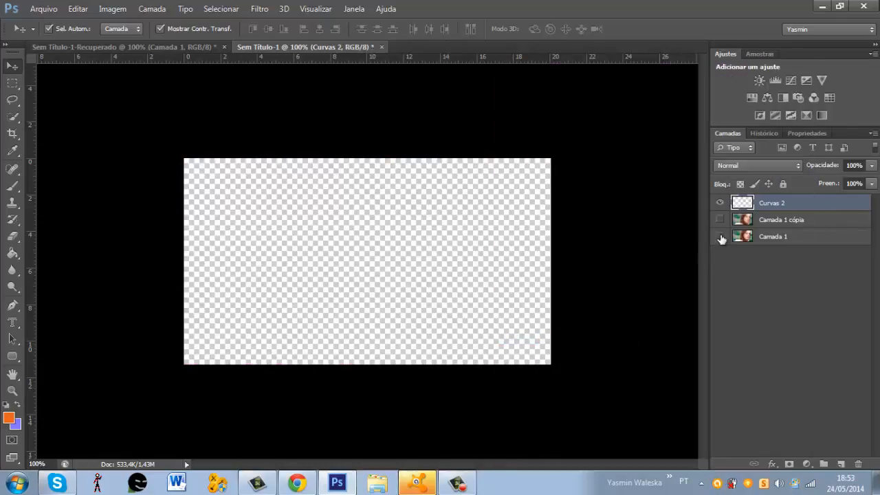
{"action": "left_click", "coordinate": [720, 236]}
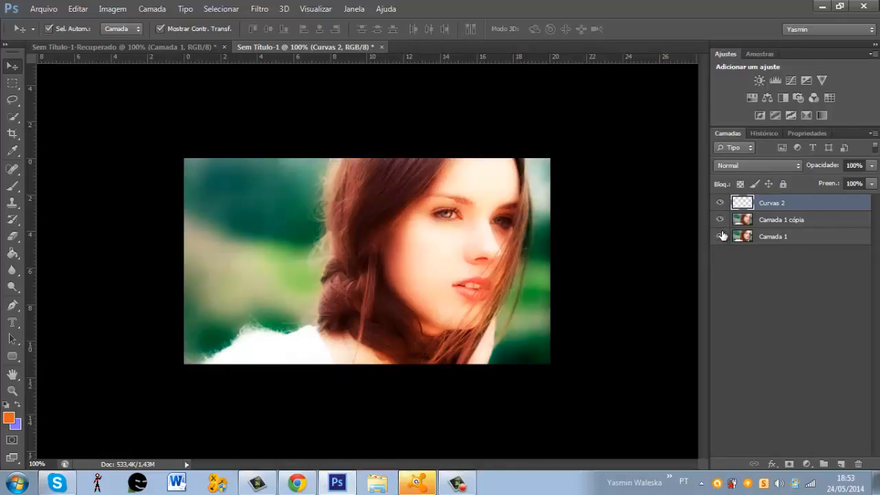
{"action": "key", "text": "Delete"}
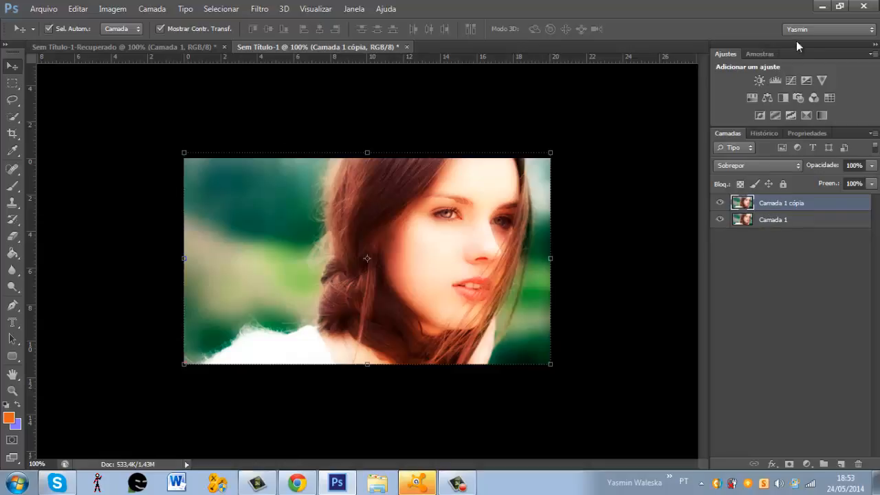
Step: Add a new Curves adjustment above the blurred copy and lower the green channel's highlight end point to output 193
{"action": "left_click", "coordinate": [795, 80]}
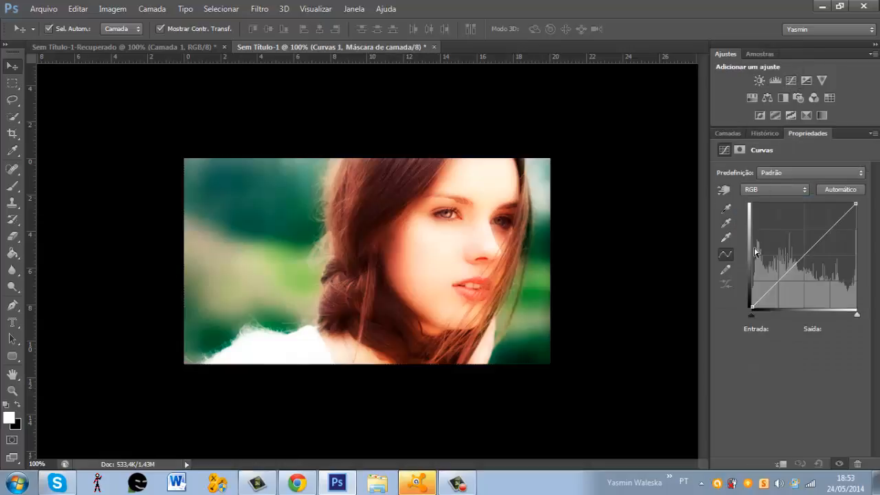
{"action": "left_click", "coordinate": [786, 190]}
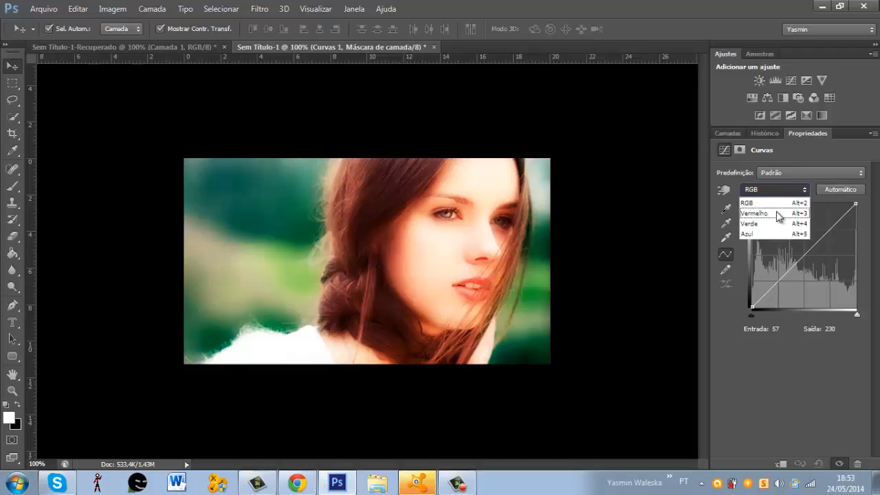
{"action": "left_click", "coordinate": [776, 213]}
{"action": "left_click_drag", "start_coordinate": [856, 209], "coordinate": [857, 202]}
{"action": "left_click", "coordinate": [788, 186]}
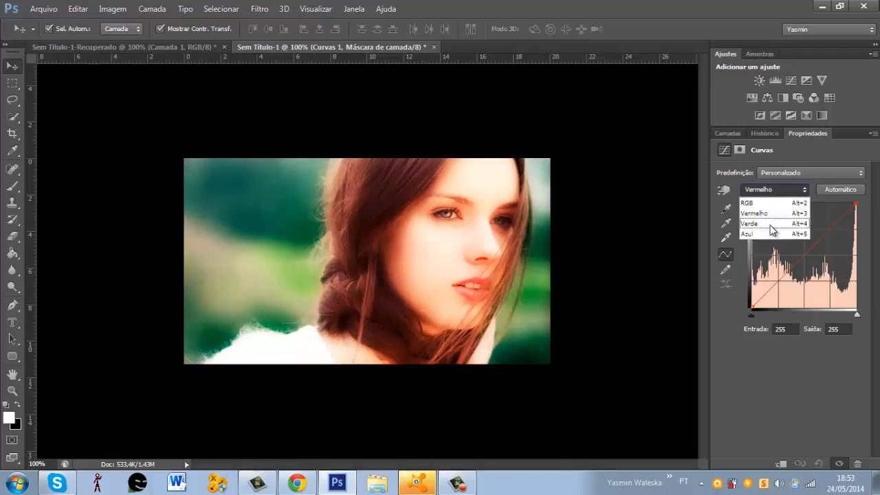
{"action": "left_click", "coordinate": [783, 222]}
{"action": "left_click_drag", "start_coordinate": [857, 204], "coordinate": [856, 229]}
Step: Raise the red channel's shadow end point to output 64 and bend the blue channel's curve upward in the midtones
{"action": "left_click", "coordinate": [784, 189]}
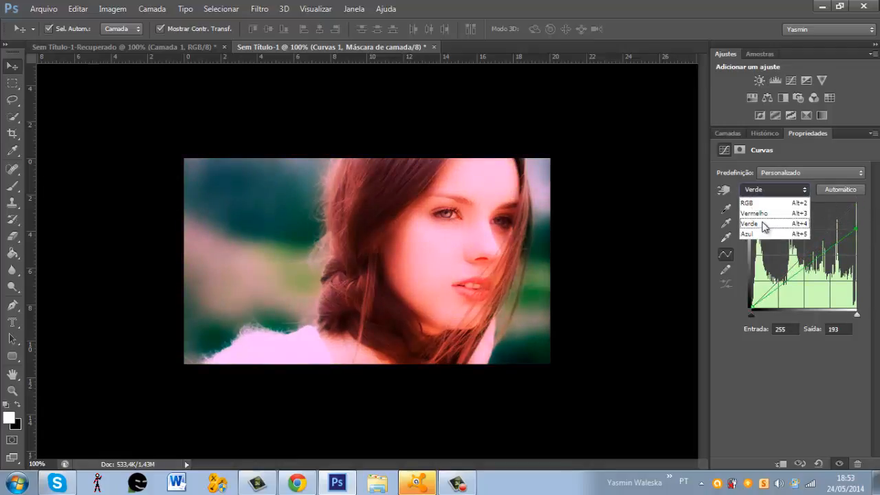
{"action": "left_click", "coordinate": [775, 211]}
{"action": "left_click_drag", "start_coordinate": [751, 308], "coordinate": [749, 282]}
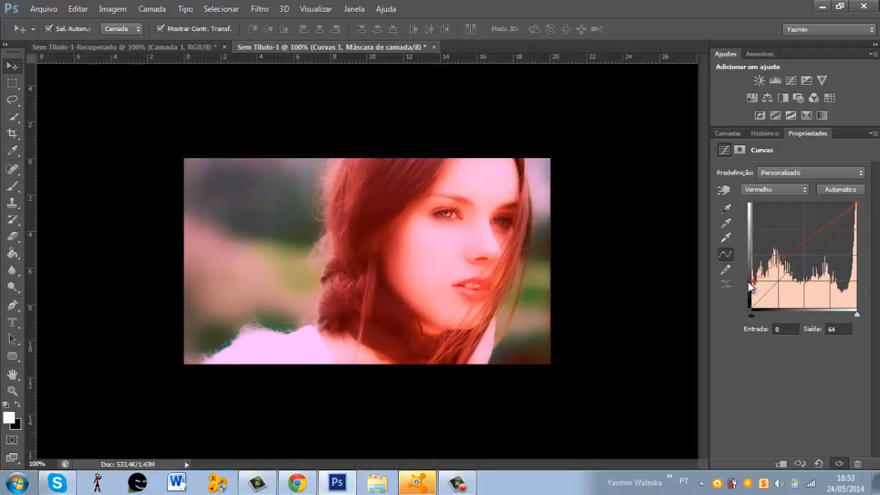
{"action": "left_click", "coordinate": [777, 189]}
{"action": "left_click", "coordinate": [777, 234]}
{"action": "left_click_drag", "start_coordinate": [816, 248], "coordinate": [805, 235]}
Step: Add a Gradient Map adjustment above the curves using the purple-to-cyan Personalizado preset
{"action": "left_click", "coordinate": [727, 133]}
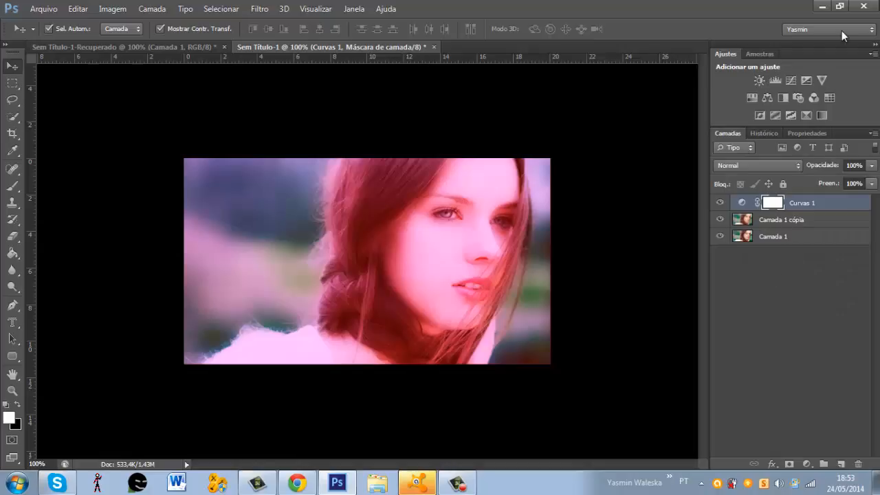
{"action": "left_click", "coordinate": [823, 113]}
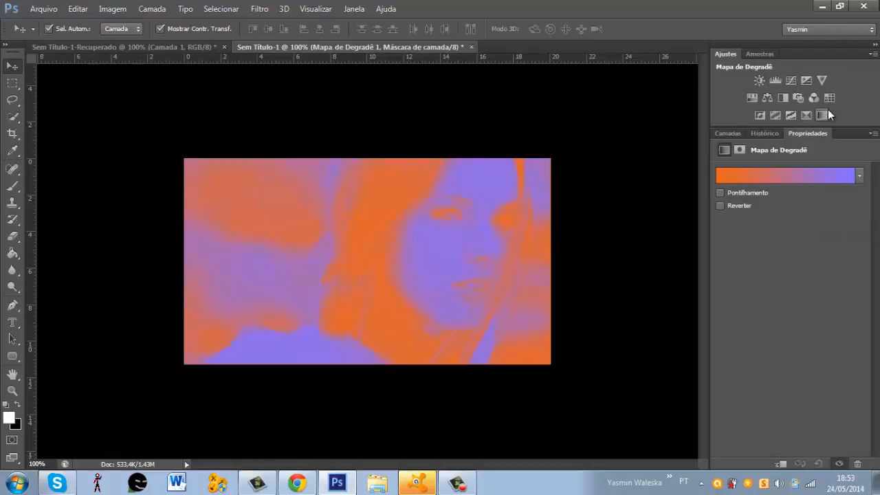
{"action": "left_click", "coordinate": [743, 176]}
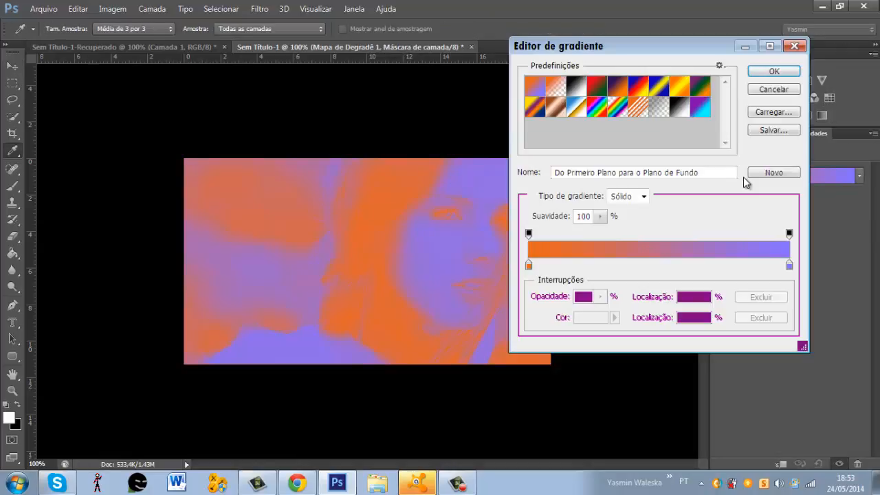
{"action": "left_click", "coordinate": [597, 107]}
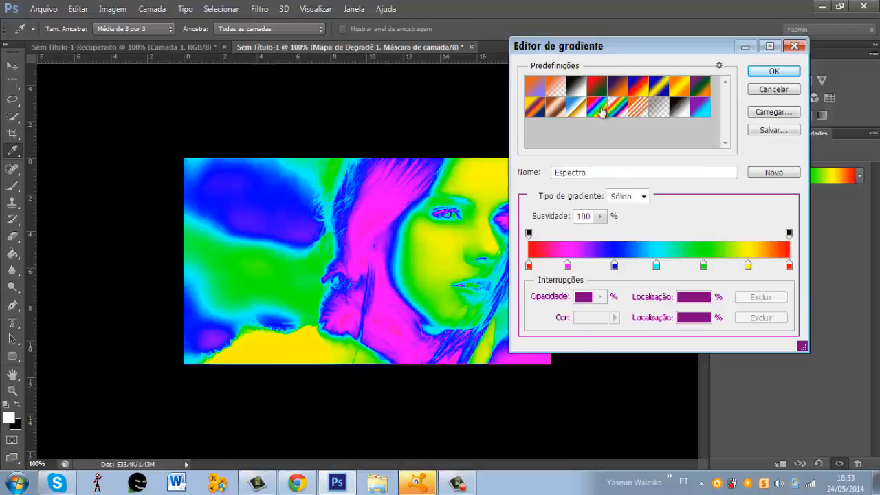
{"action": "left_click", "coordinate": [698, 107]}
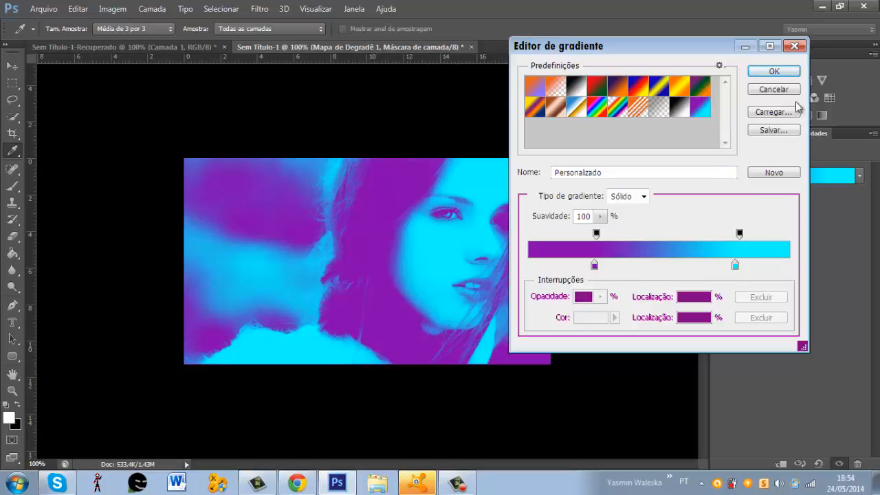
{"action": "left_click", "coordinate": [775, 72]}
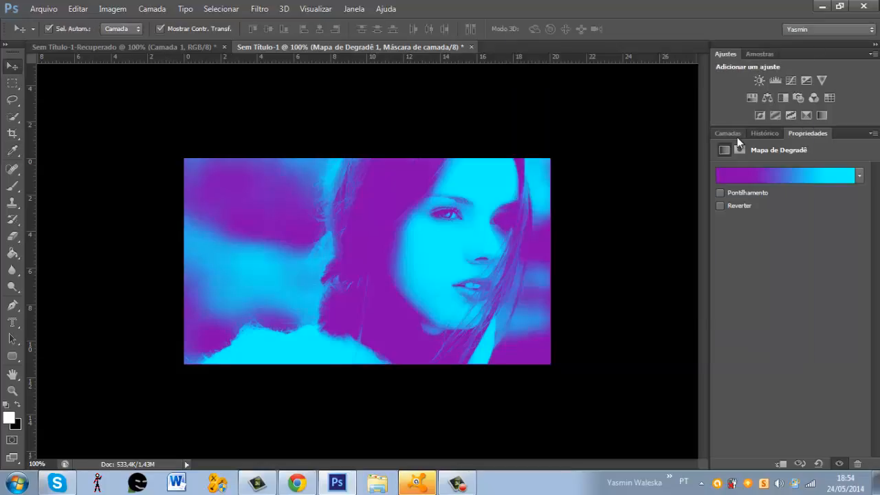
Step: Reduce the Gradient Map layer's opacity to 38%
{"action": "left_click", "coordinate": [733, 133]}
{"action": "left_click", "coordinate": [872, 165]}
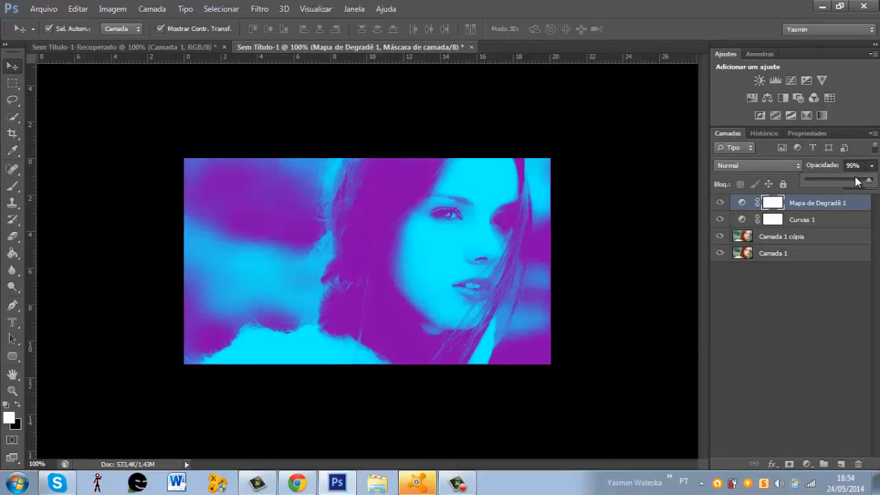
{"action": "left_click_drag", "start_coordinate": [858, 181], "coordinate": [856, 181]}
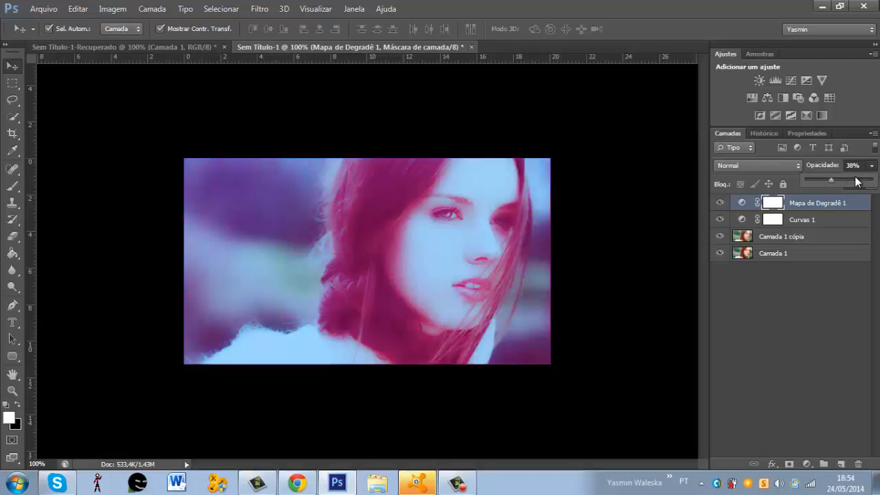
Step: Merge all visible layers into a single photo layer
{"action": "left_click", "coordinate": [825, 251]}
{"action": "right_click", "coordinate": [821, 252]}
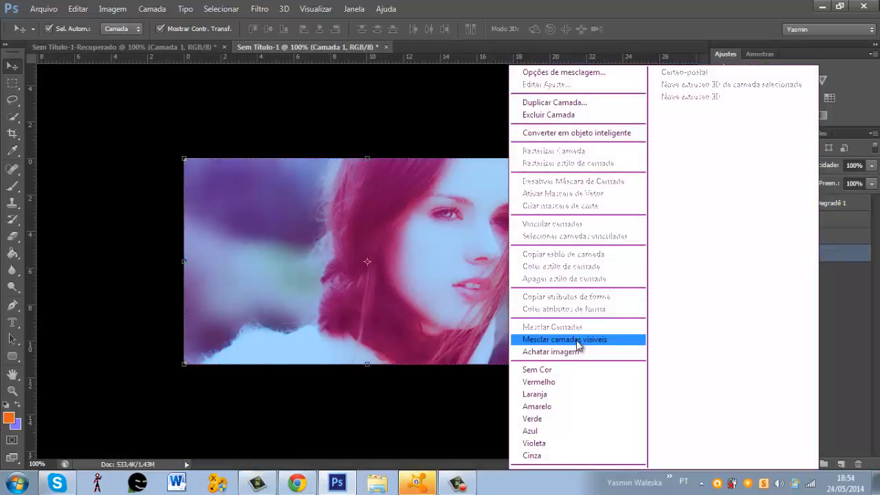
{"action": "left_click", "coordinate": [580, 339]}
Step: Add a Brightness/Contrast adjustment with brightness 109 and contrast -50, and merge it into the photo layer
{"action": "left_click", "coordinate": [759, 79]}
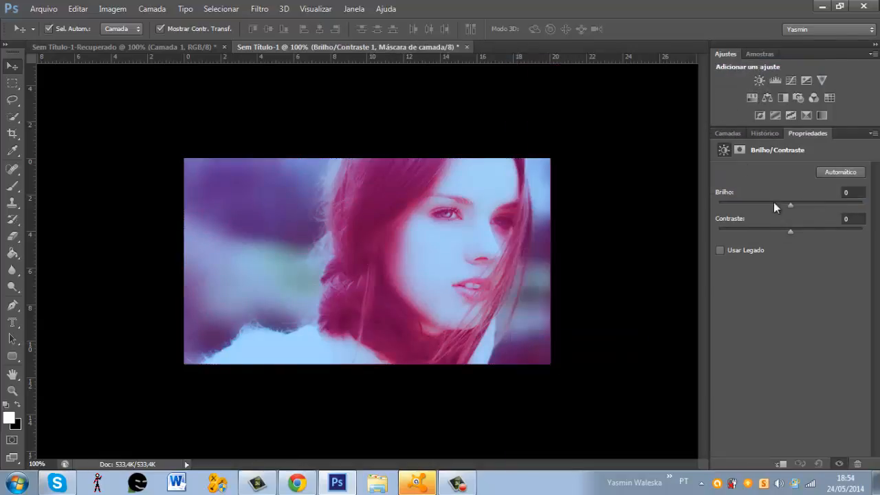
{"action": "left_click", "coordinate": [808, 203]}
{"action": "left_click_drag", "start_coordinate": [807, 202], "coordinate": [826, 203]}
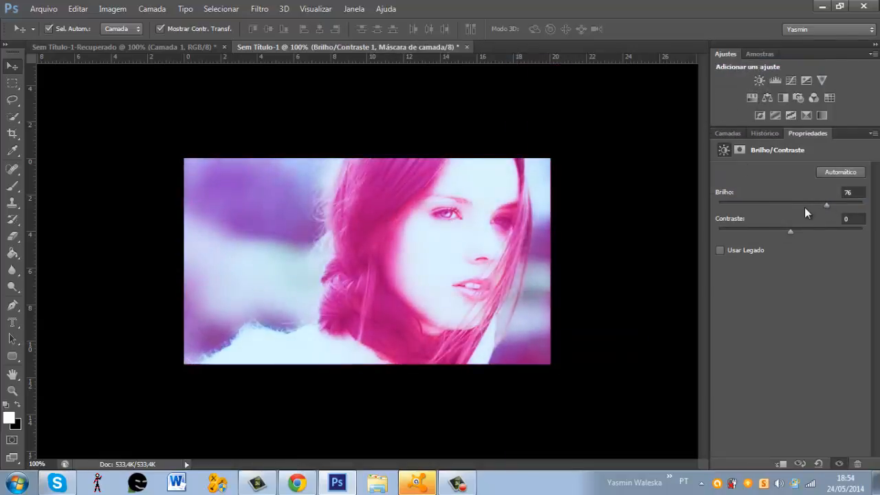
{"action": "left_click_drag", "start_coordinate": [791, 231], "coordinate": [715, 234]}
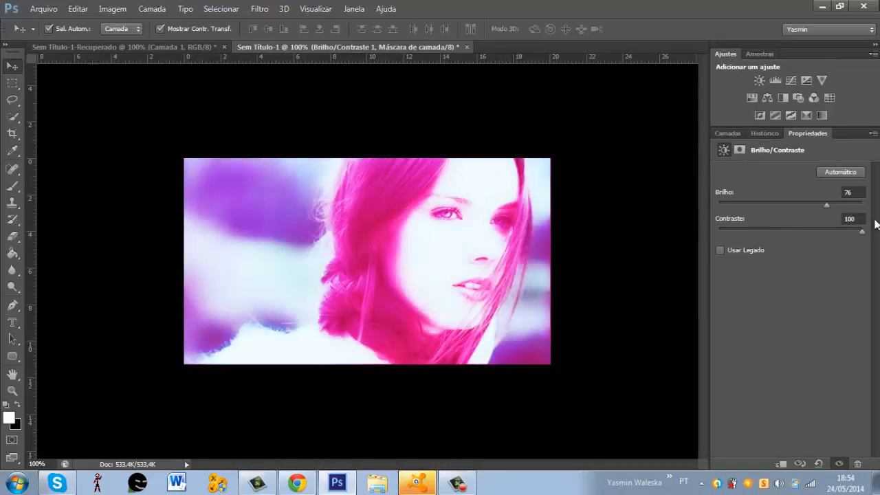
{"action": "left_click", "coordinate": [809, 205]}
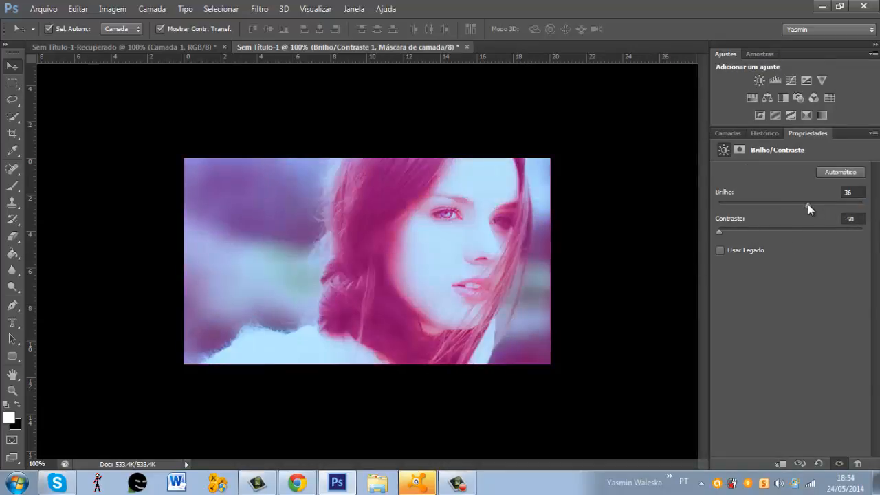
{"action": "left_click_drag", "start_coordinate": [861, 204], "coordinate": [844, 205]}
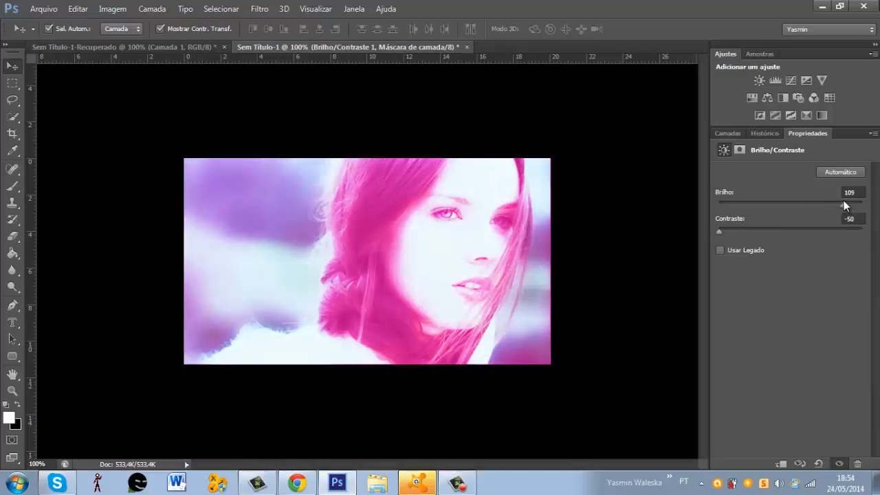
{"action": "left_click", "coordinate": [728, 134]}
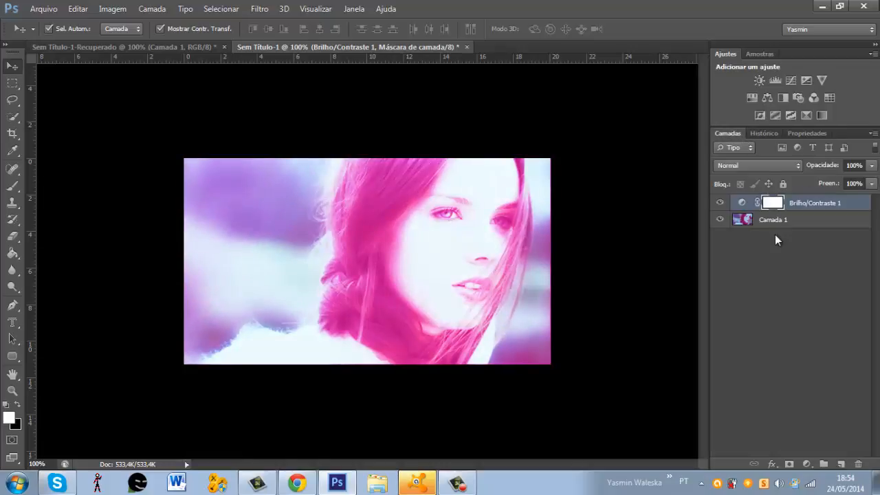
{"action": "key", "text": "ctrl+e"}
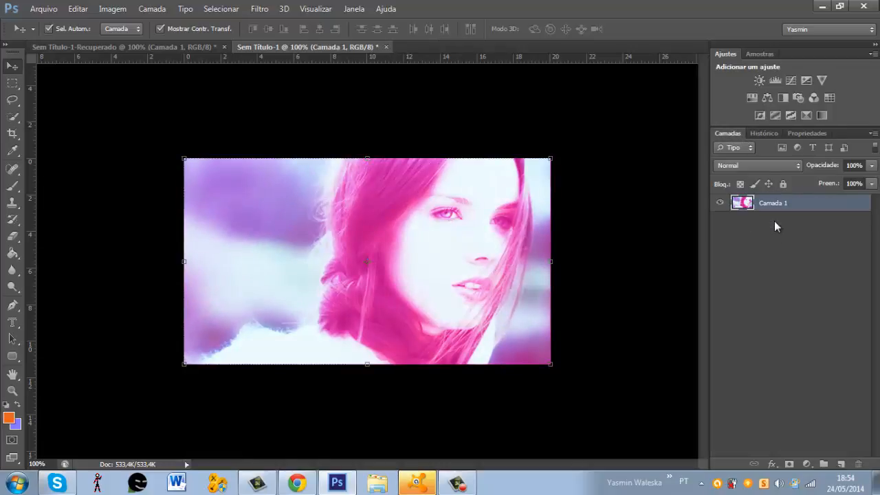